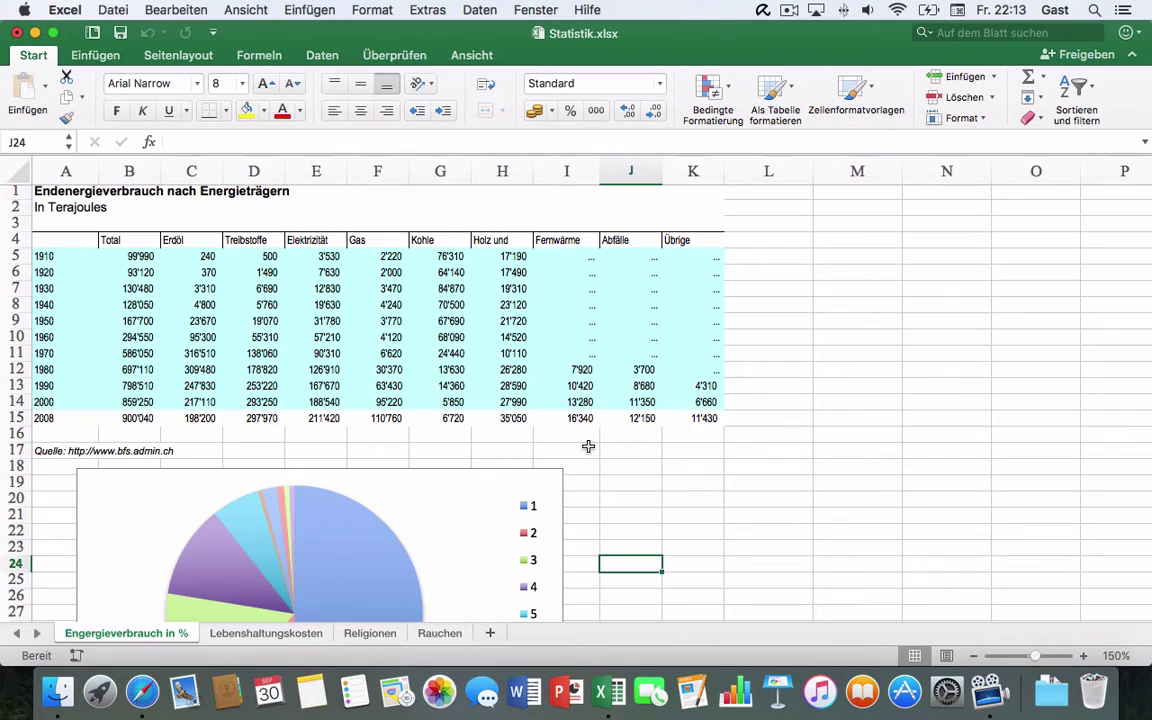
Scroll through the energy table and look over the pie chart's slices
scroll(588, 446, "down", 3)
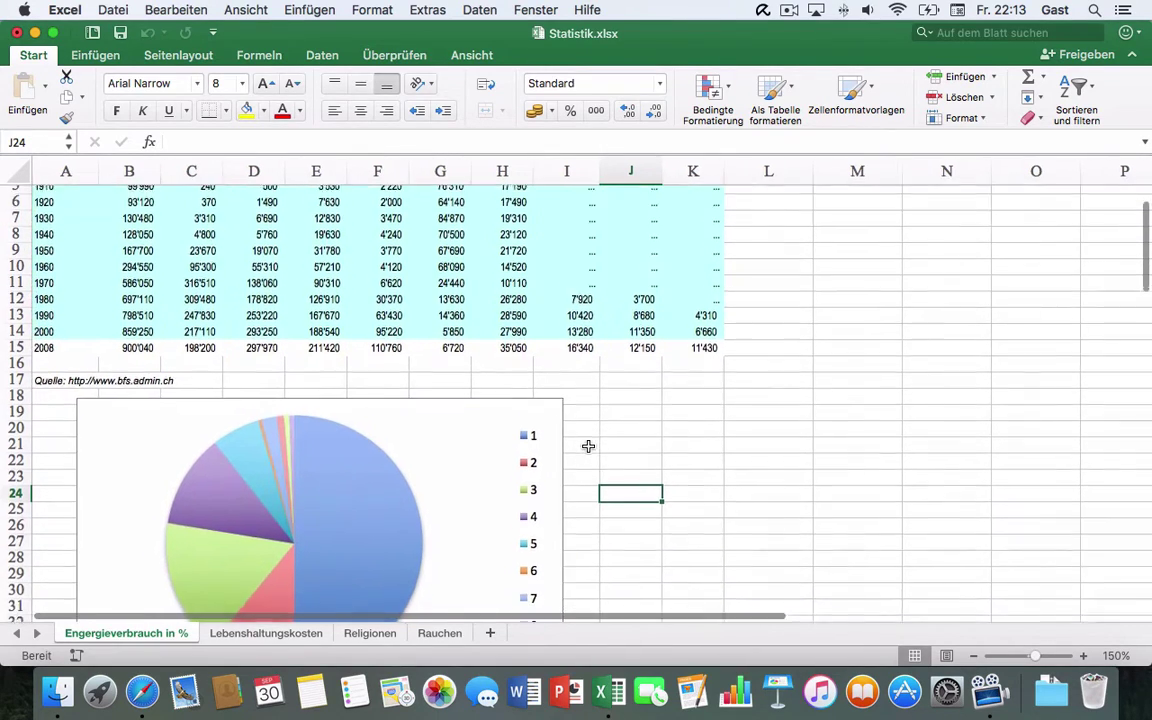
scroll(588, 446, "down", 5)
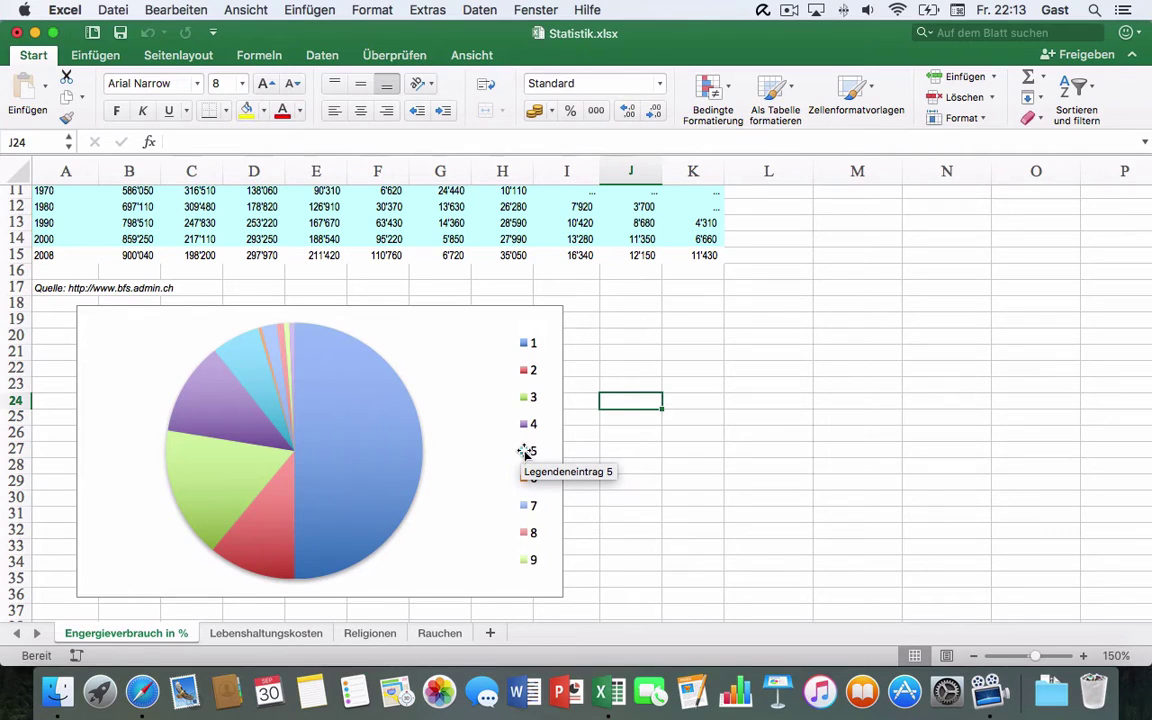
mouse_move(340, 440)
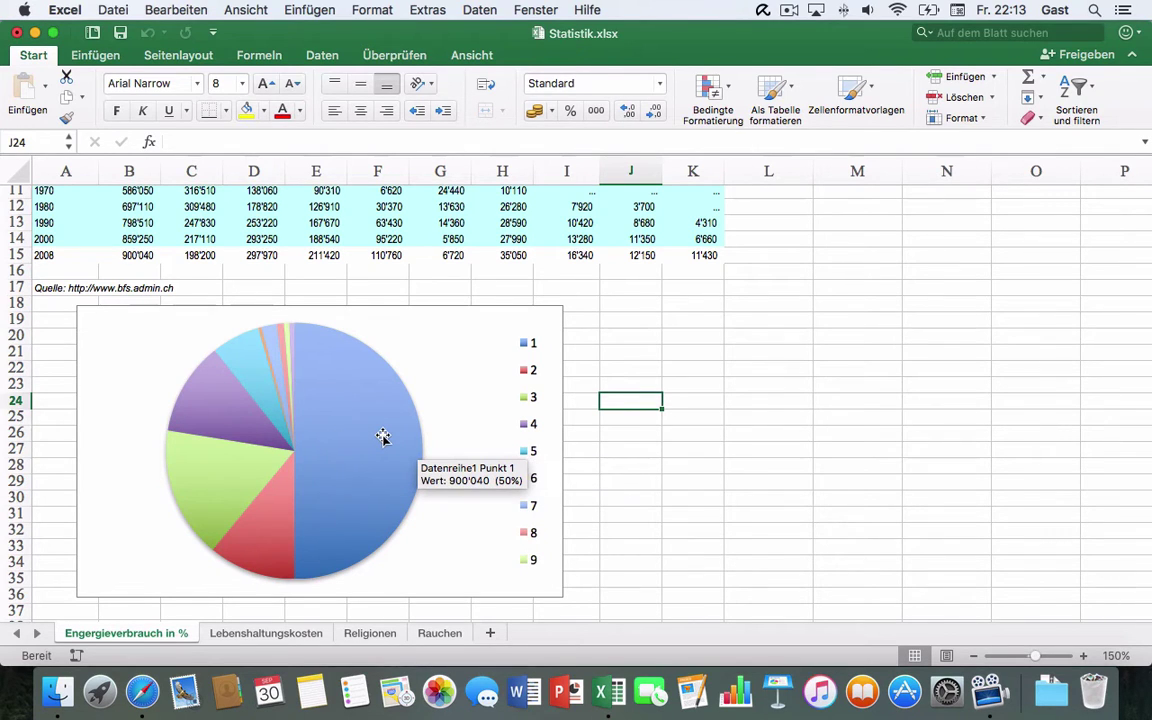
scroll(383, 437, "up", 3)
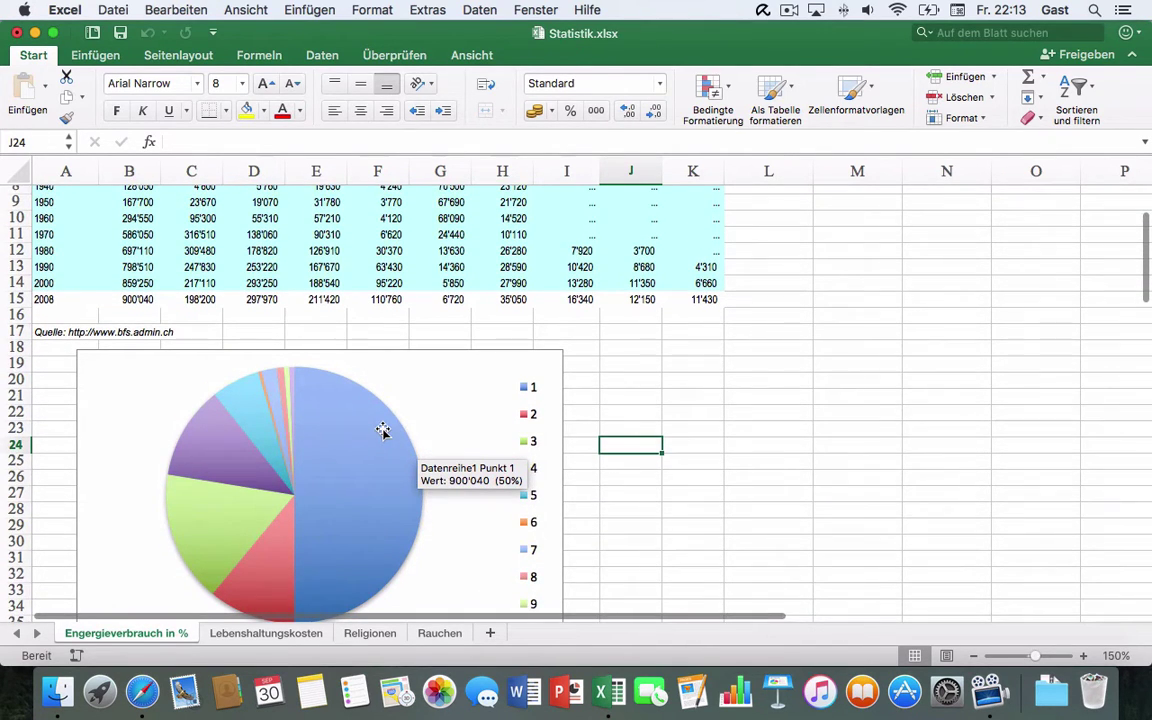
mouse_move(257, 499)
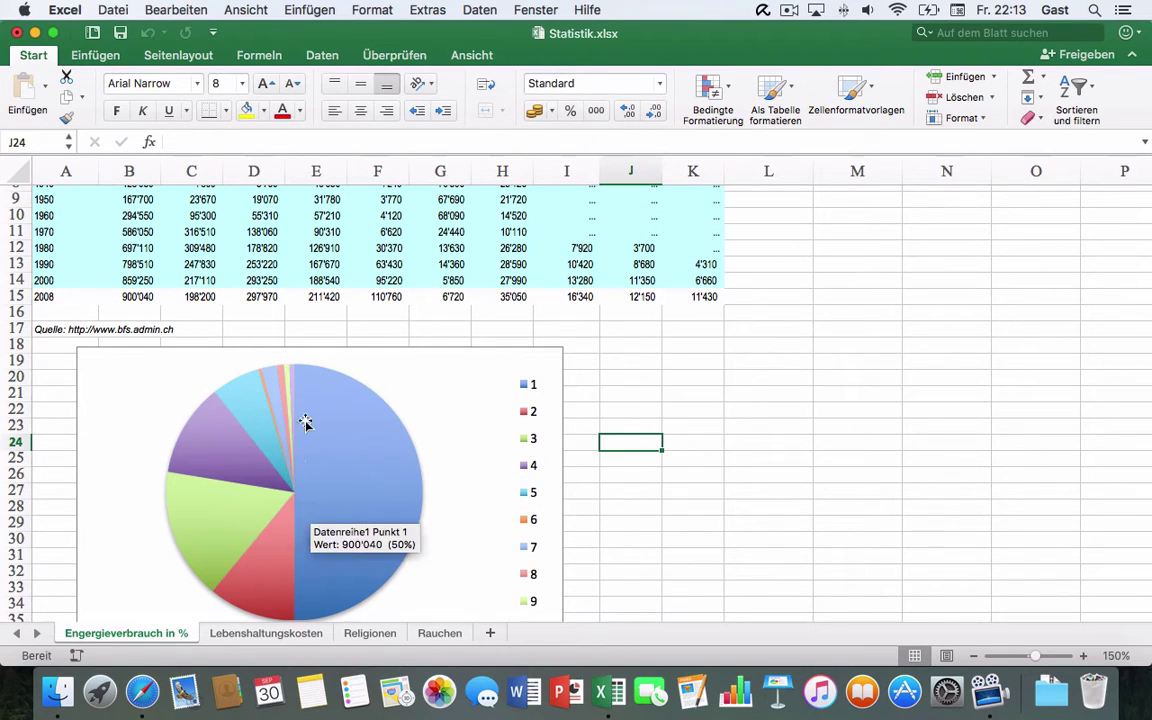
mouse_move(293, 378)
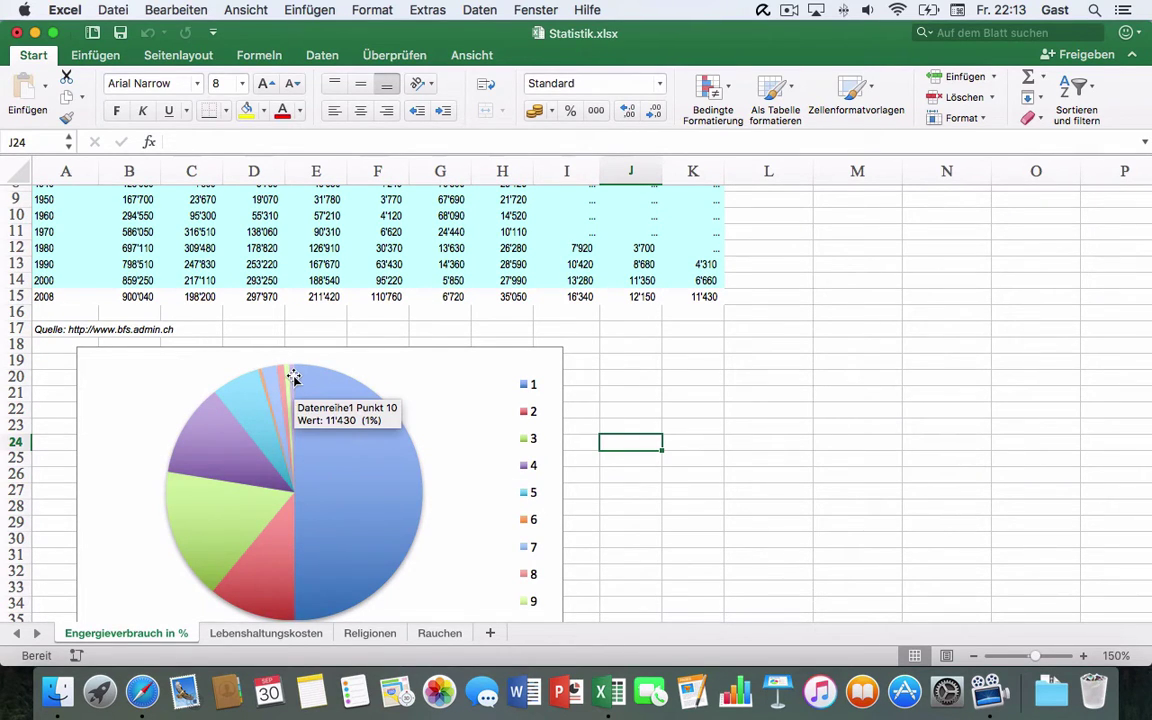
mouse_move(301, 535)
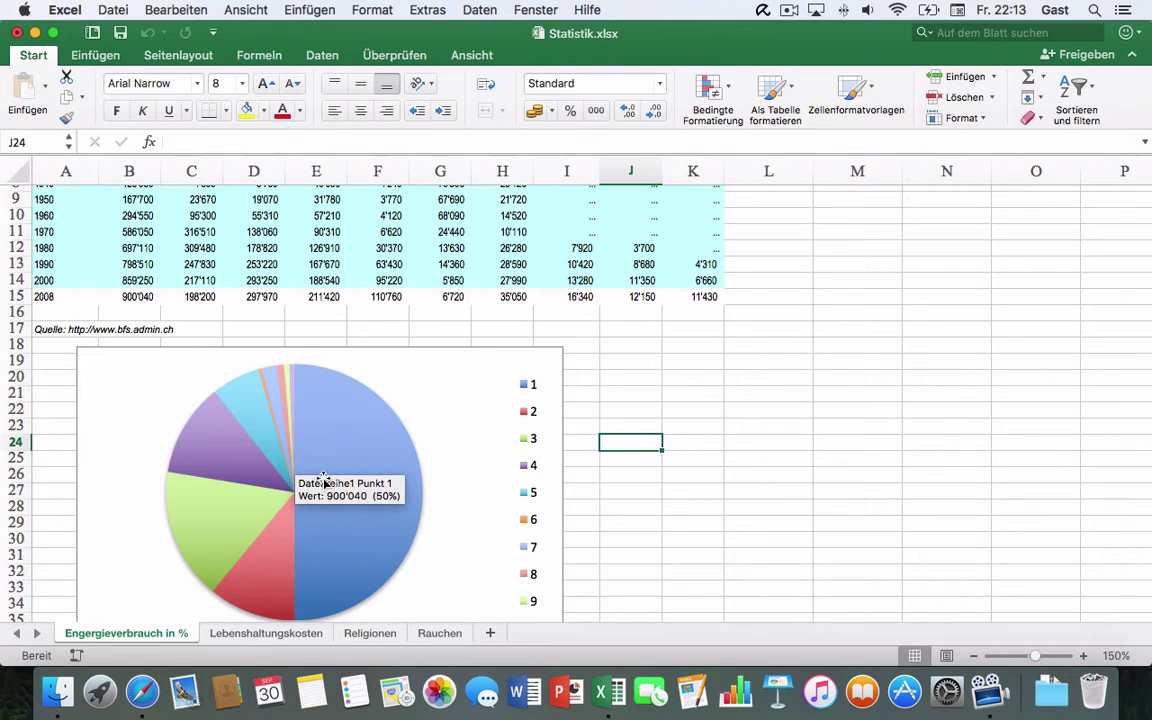
Select the pie chart so its 2008 source range B15:K15 is outlined, and check slice values
left_click(449, 387)
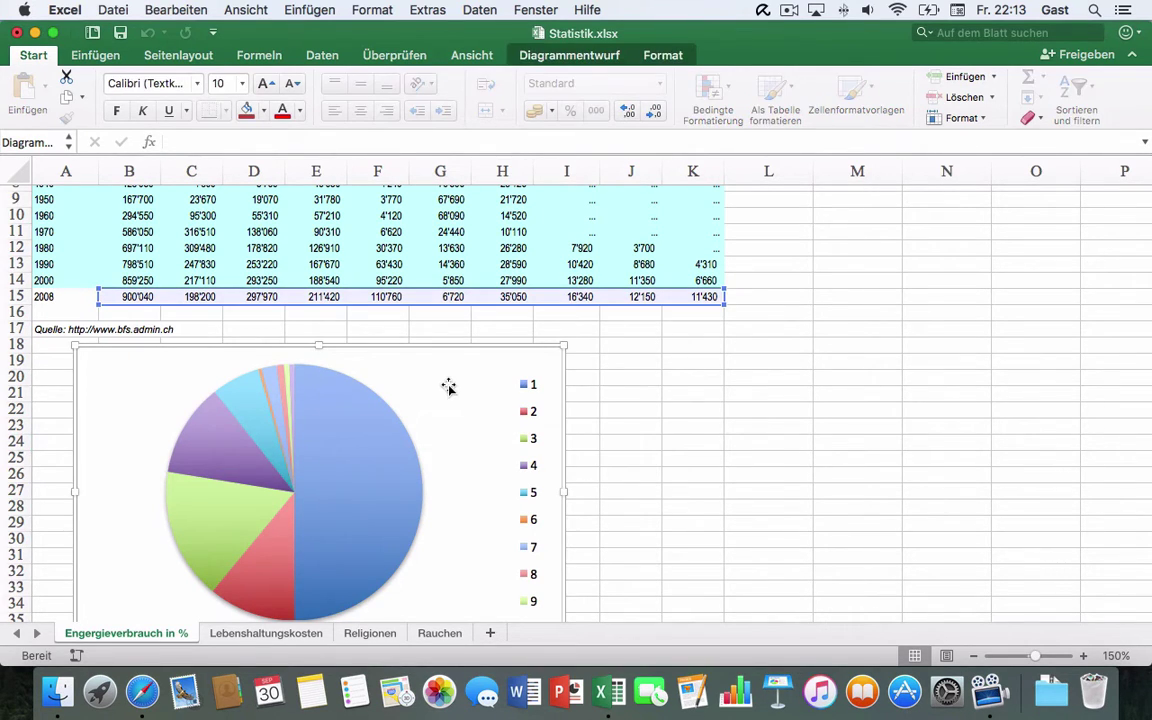
scroll(450, 386, "up", 4)
scroll(452, 463, "up", 4)
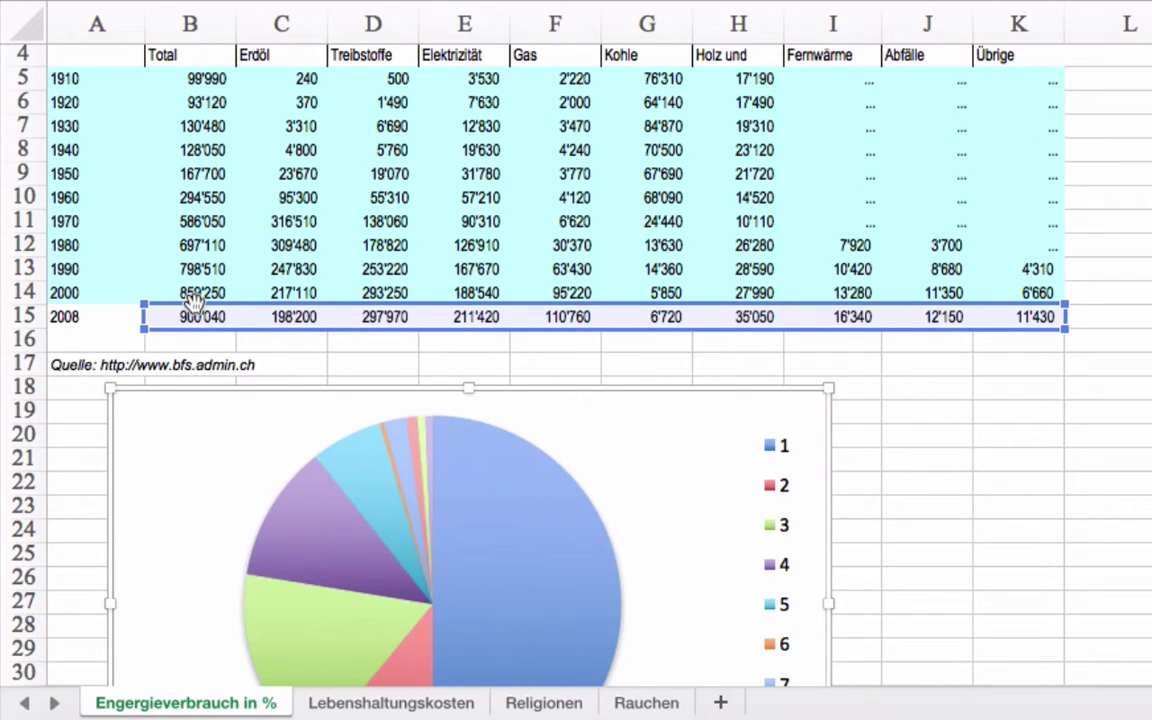
mouse_move(478, 488)
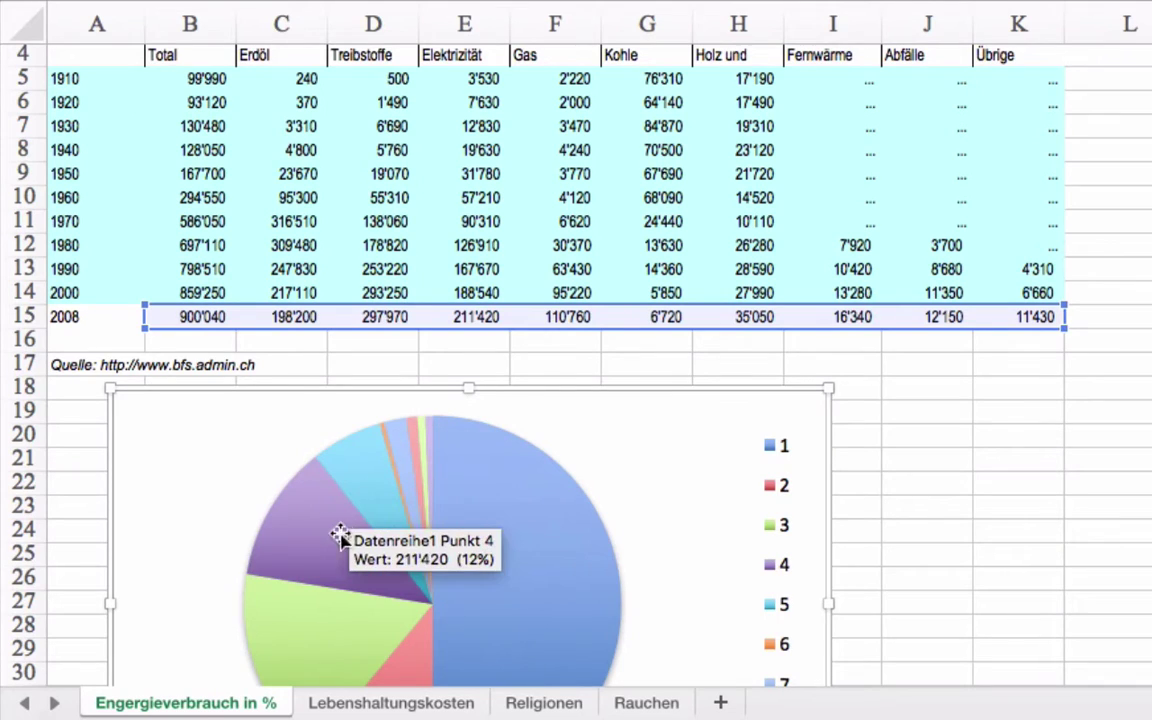
mouse_move(333, 603)
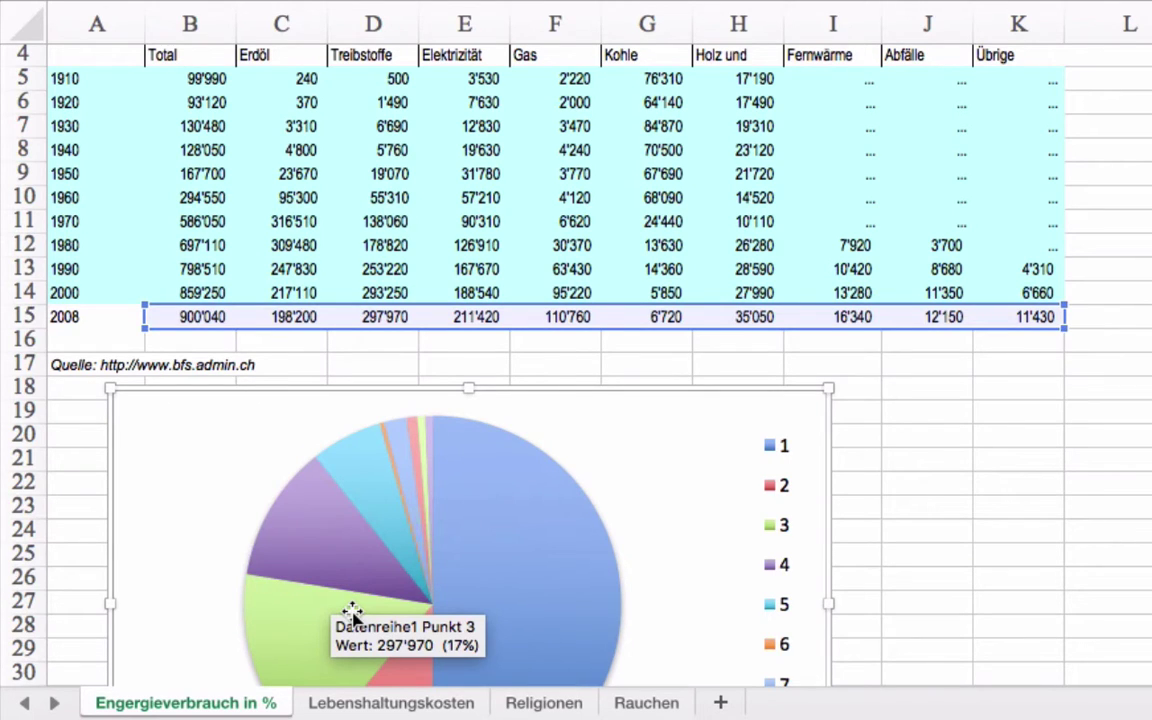
mouse_move(457, 517)
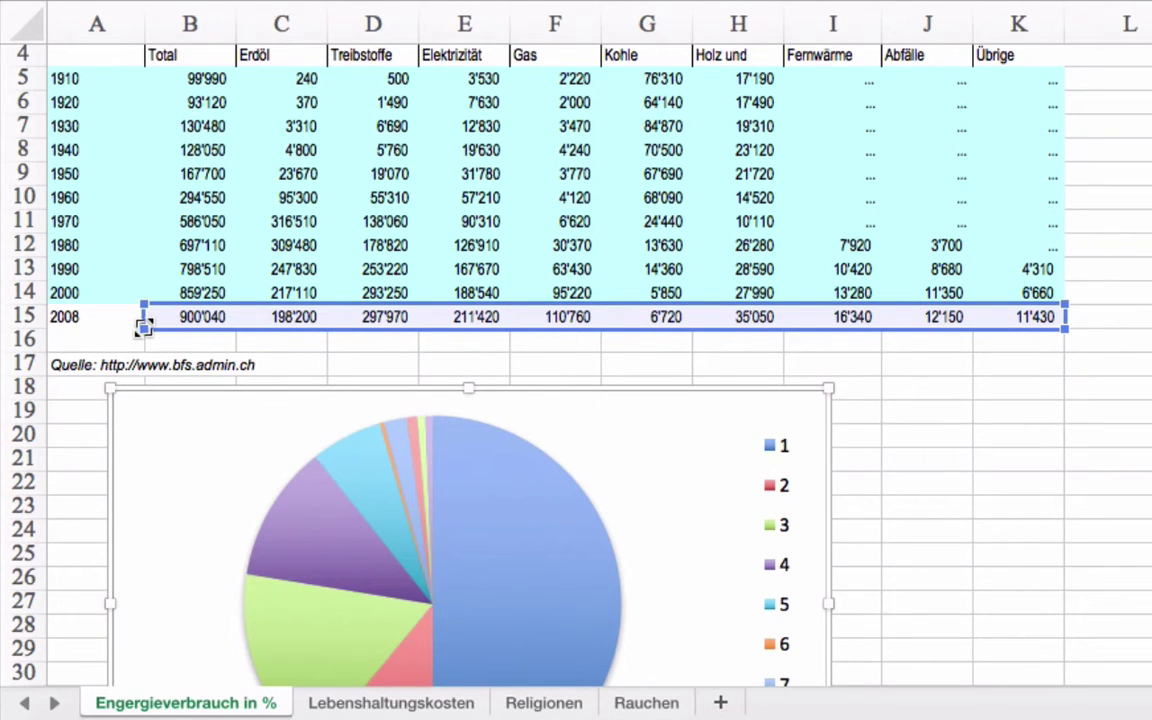
Shrink the pie chart's data range from B15:K15 to C15:K15, excluding the 2008 Total
left_click_drag(144, 325, 240, 328)
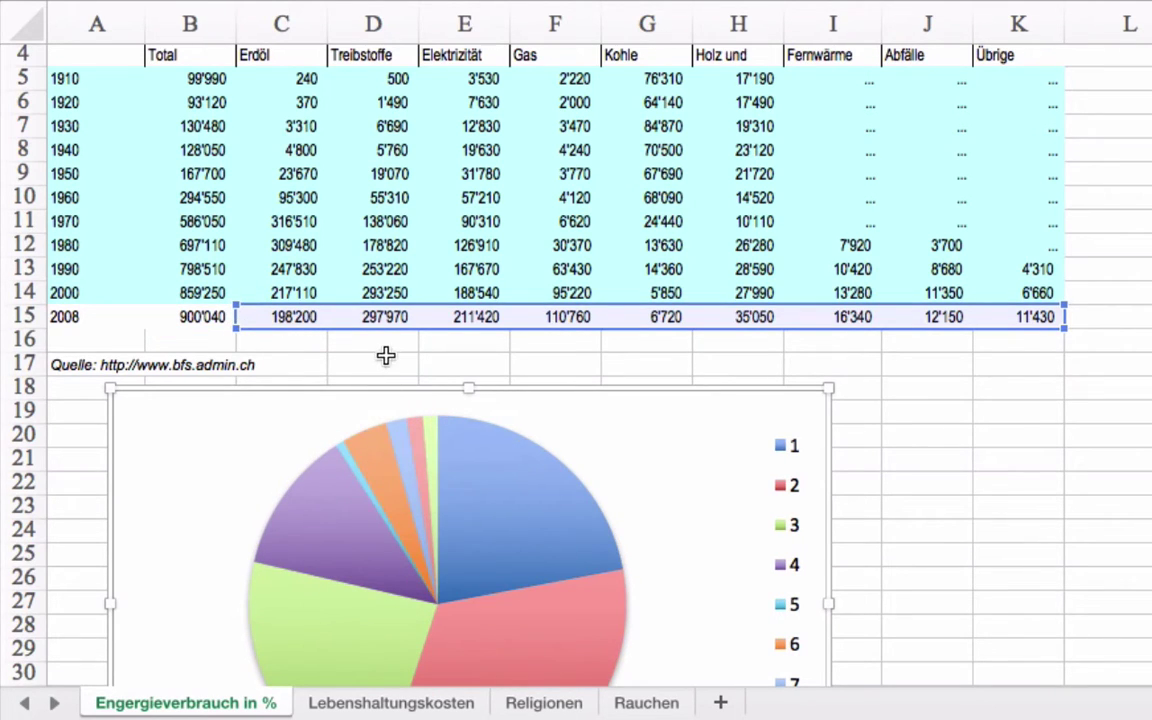
mouse_move(508, 508)
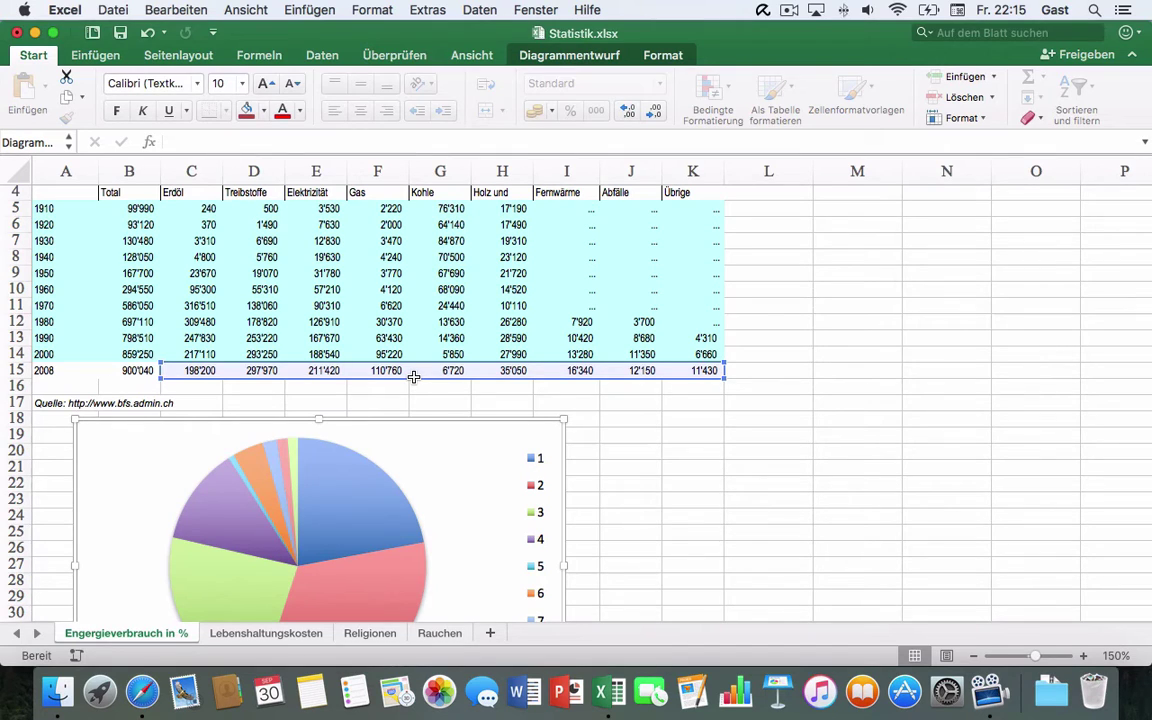
Bring up the pie chart's Select Data Source dialog via Diagrammentwurf > Daten markieren
right_click(449, 450)
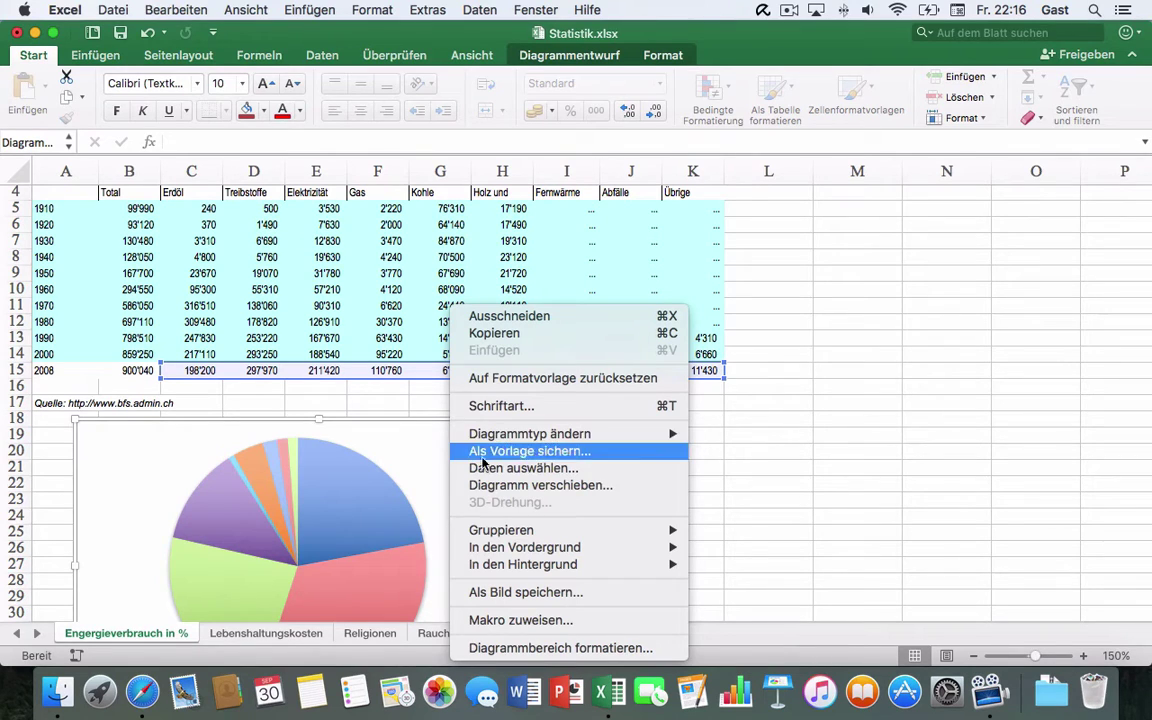
left_click(393, 403)
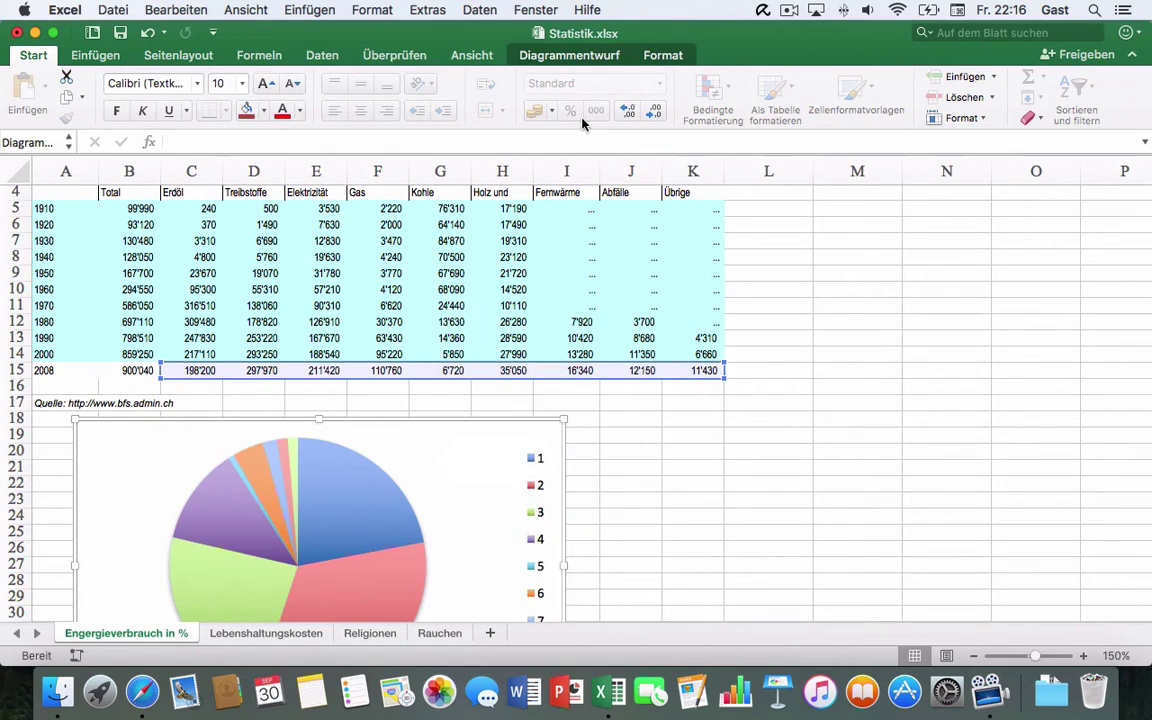
left_click(570, 57)
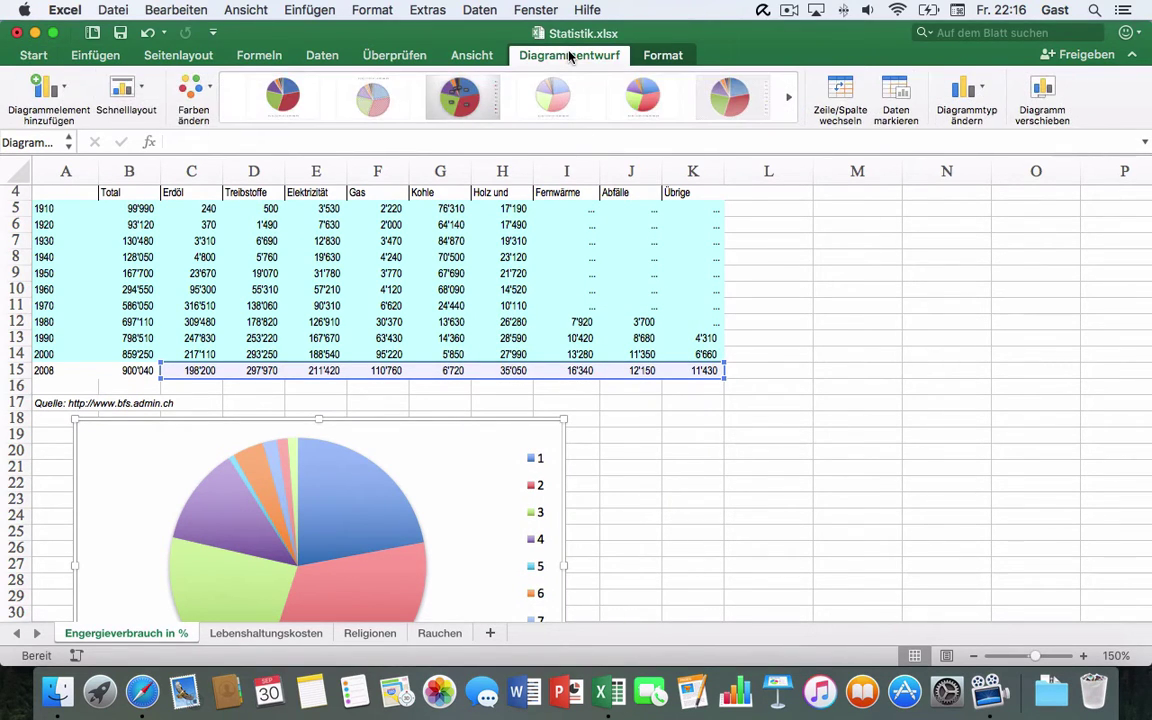
left_click(908, 95)
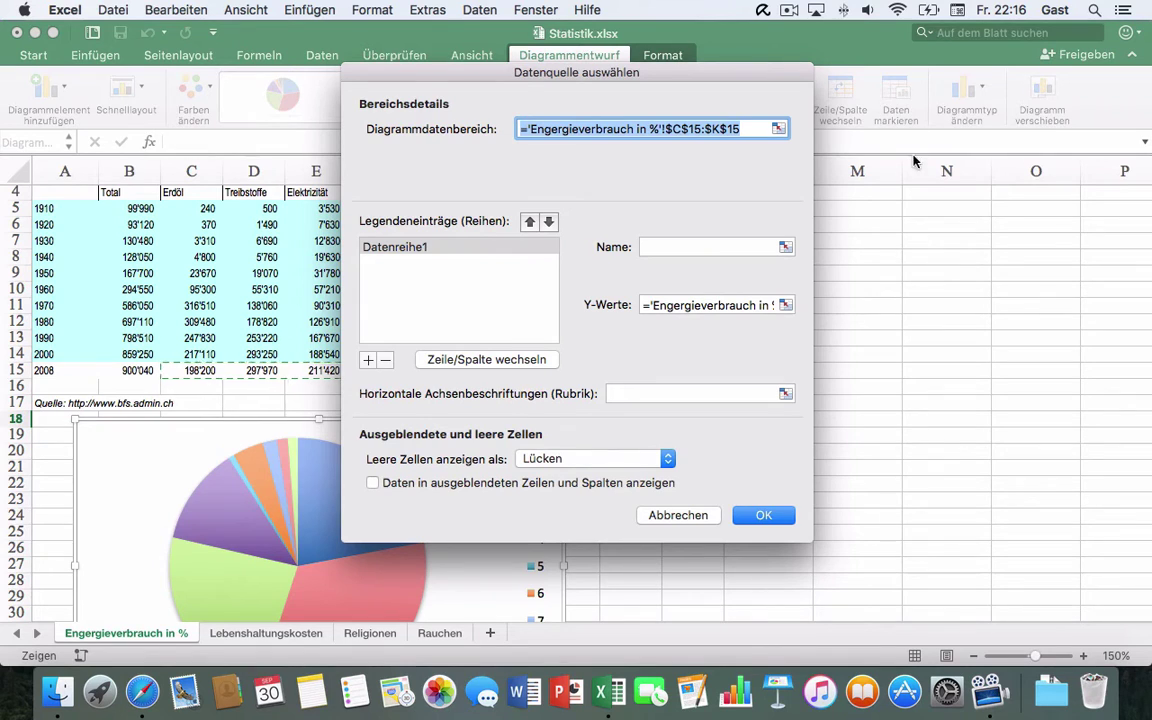
Set the pie chart's category labels to the energy-source headers C4:K4 and confirm
left_click_drag(533, 79, 844, 116)
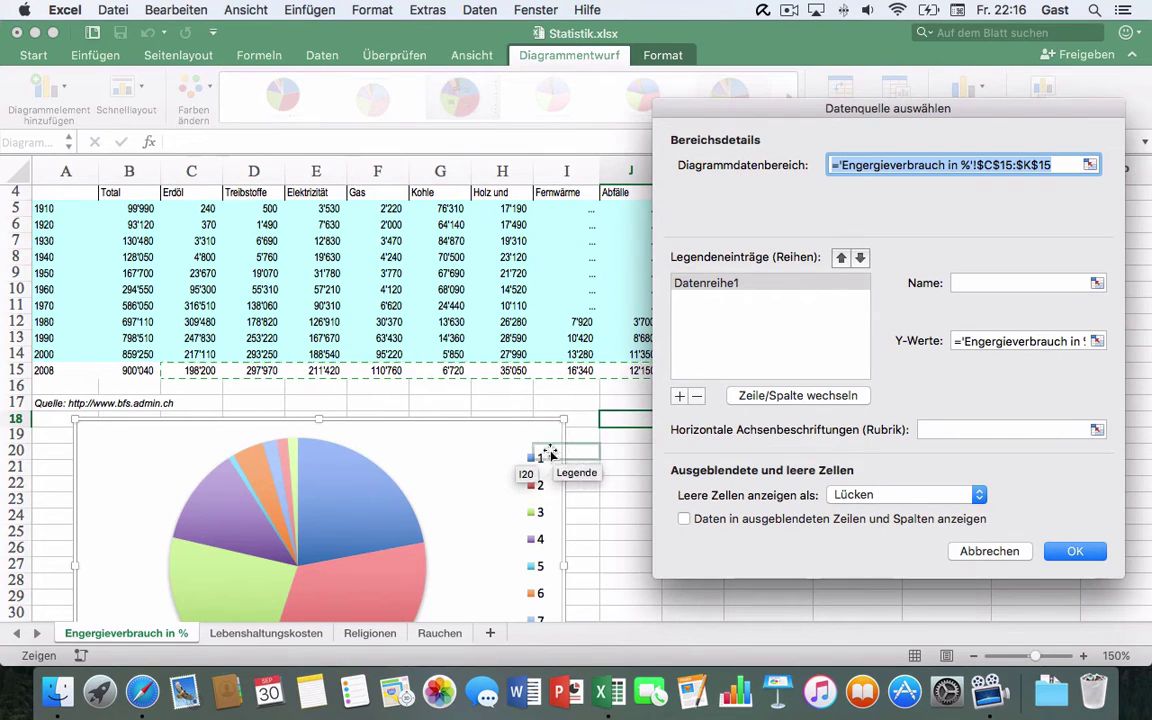
scroll(535, 474, "down", 3)
scroll(535, 474, "up", 1)
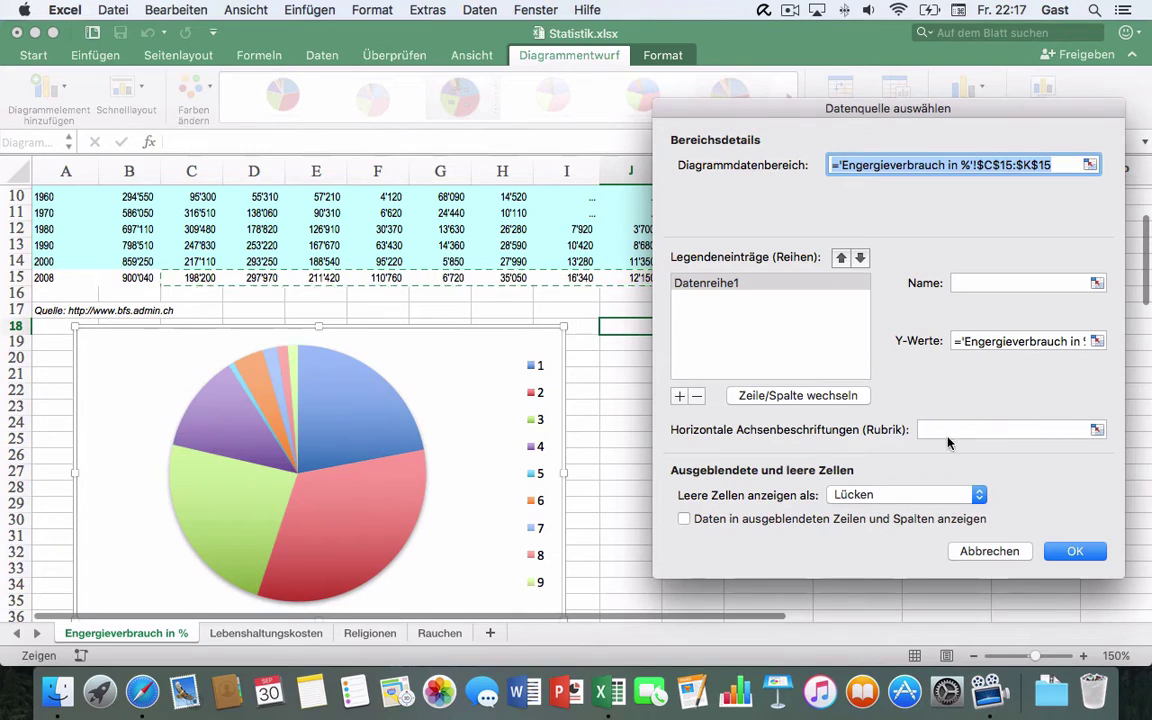
left_click(1096, 430)
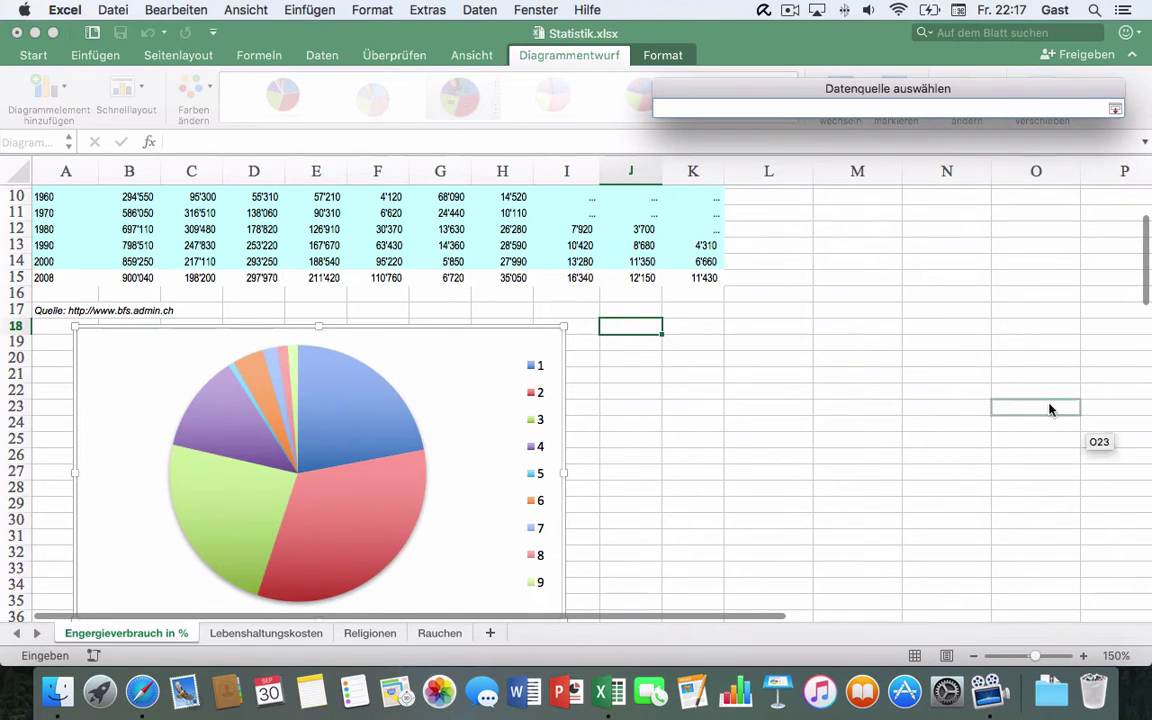
scroll(198, 213, "up", 2)
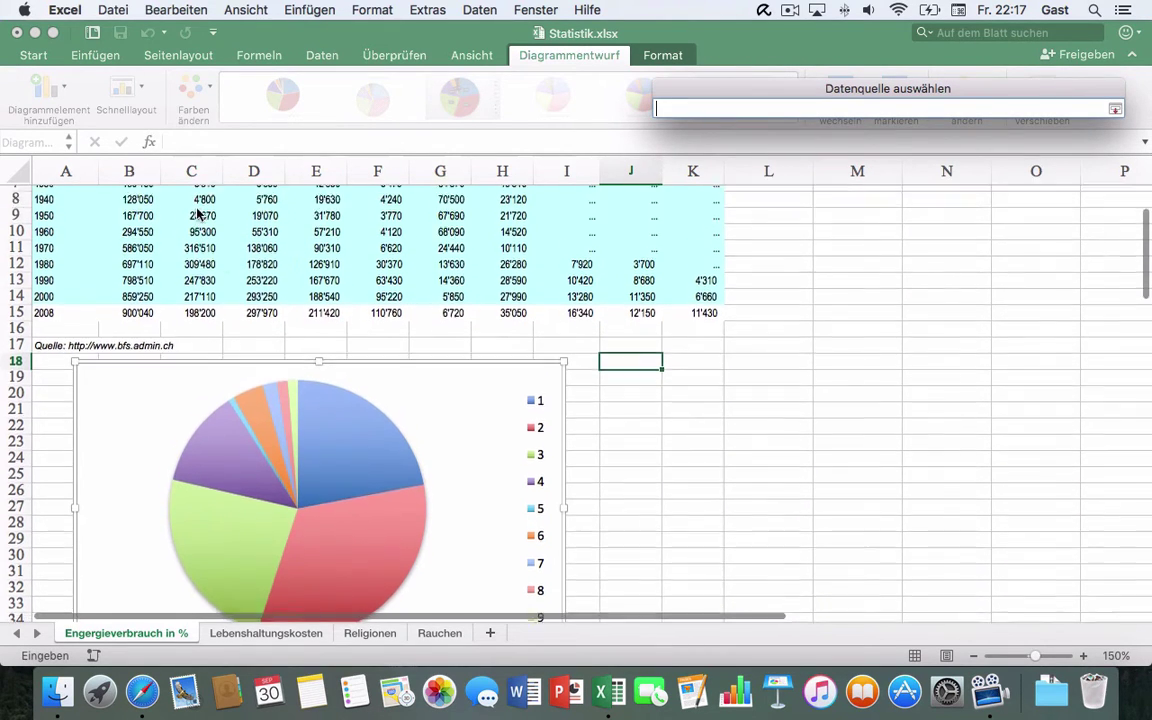
scroll(195, 210, "up", 4)
left_click_drag(168, 203, 687, 202)
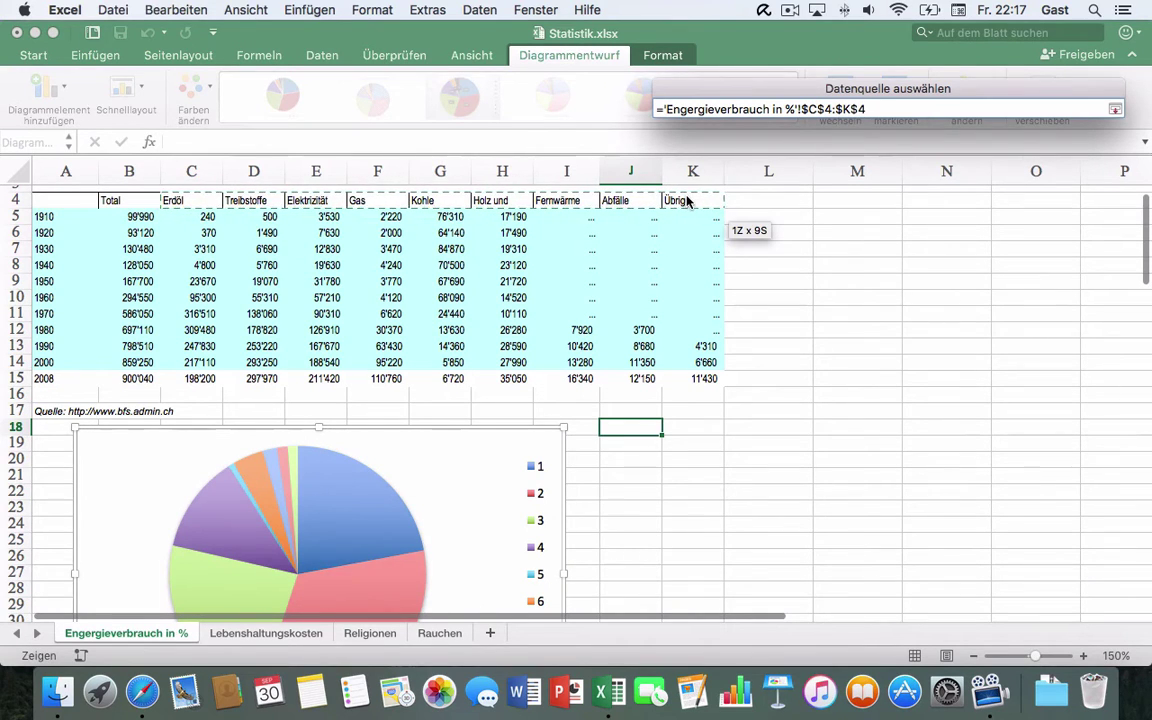
key("Return")
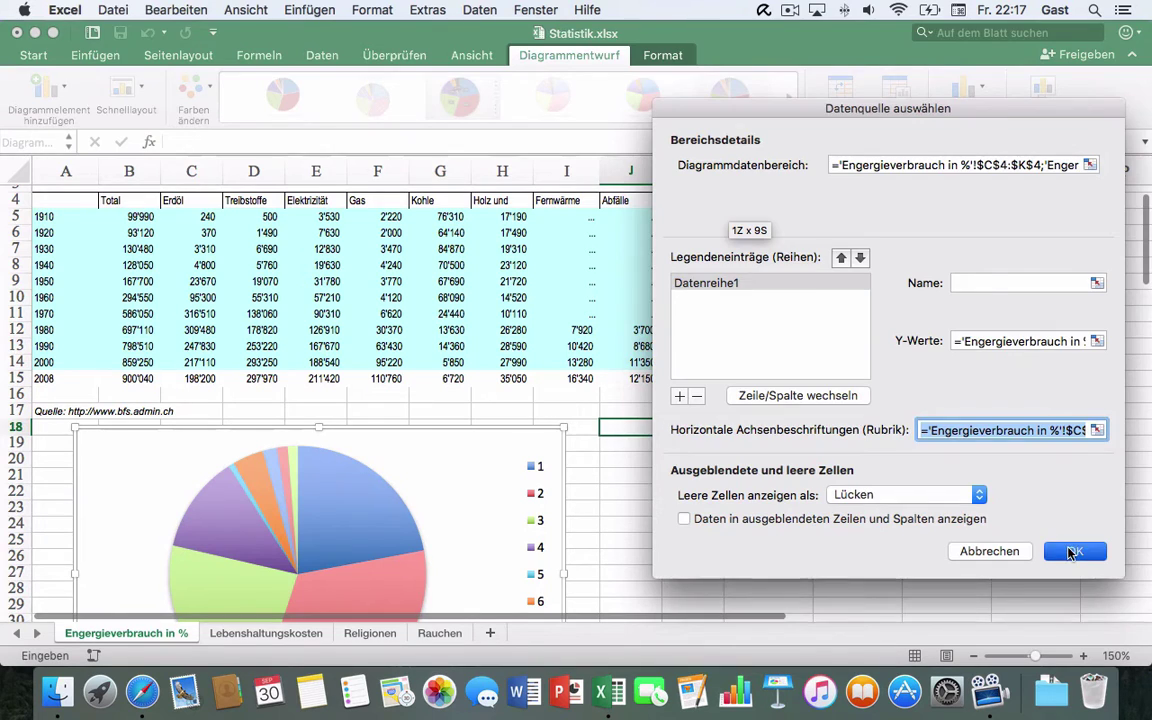
left_click(1071, 552)
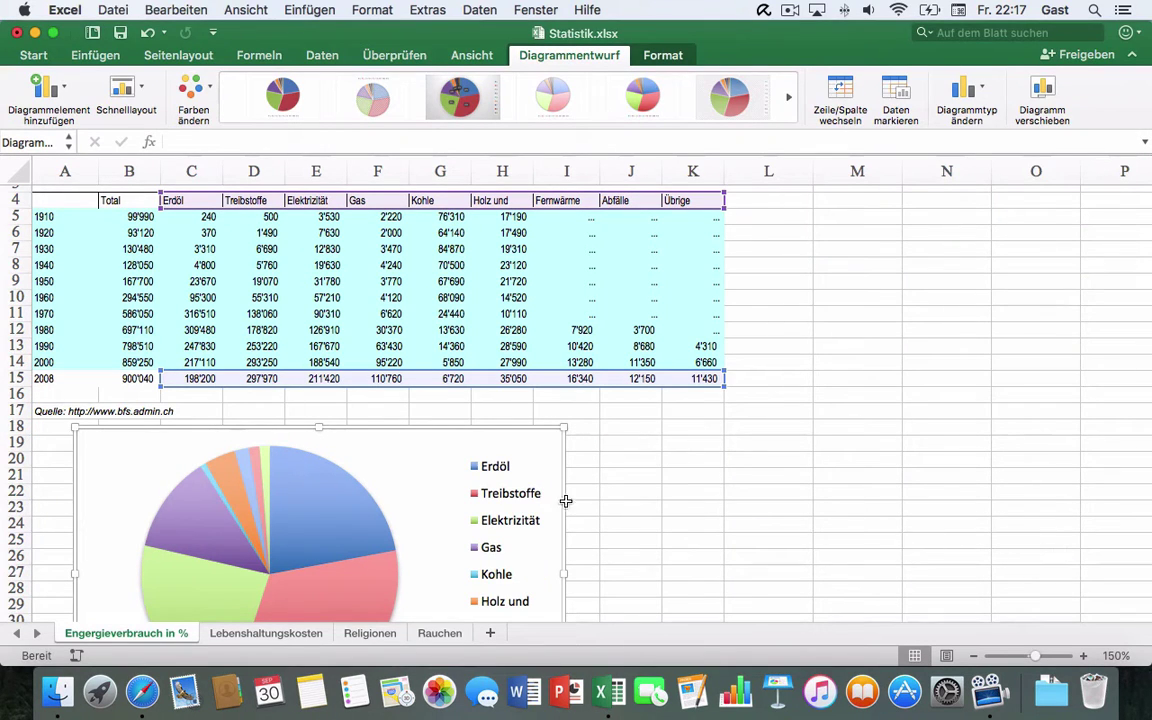
scroll(535, 525, "down", 3)
scroll(535, 525, "down", 4)
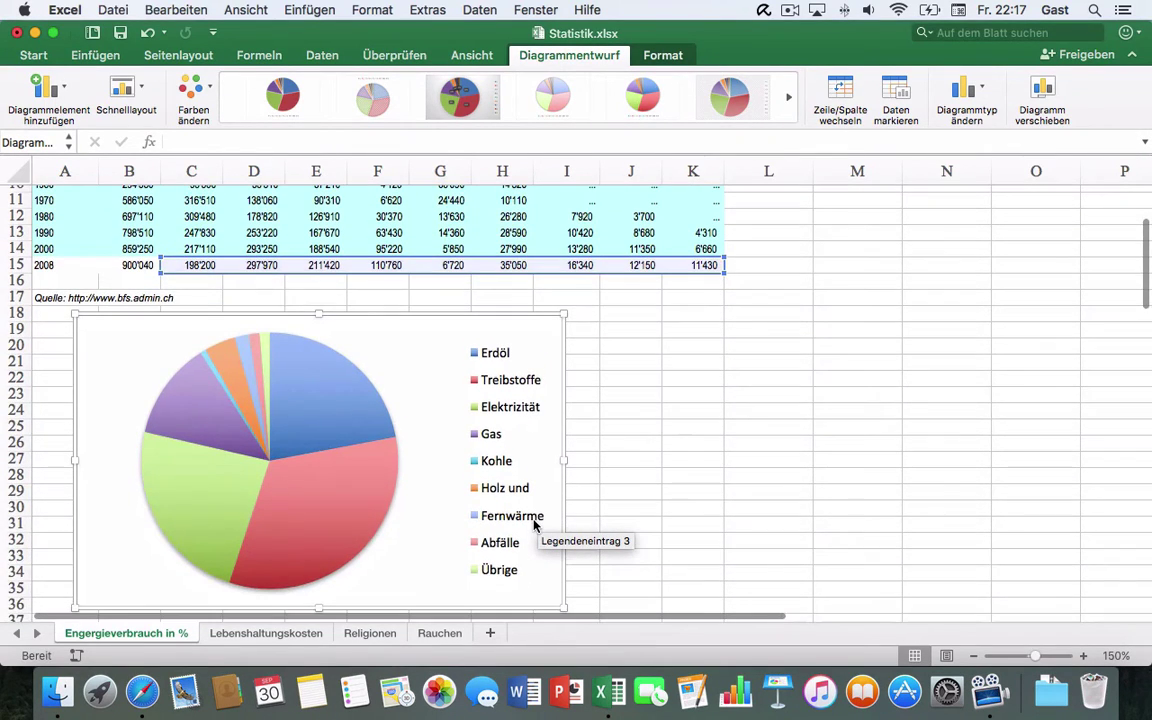
scroll(535, 525, "up", 1)
scroll(535, 525, "up", 2)
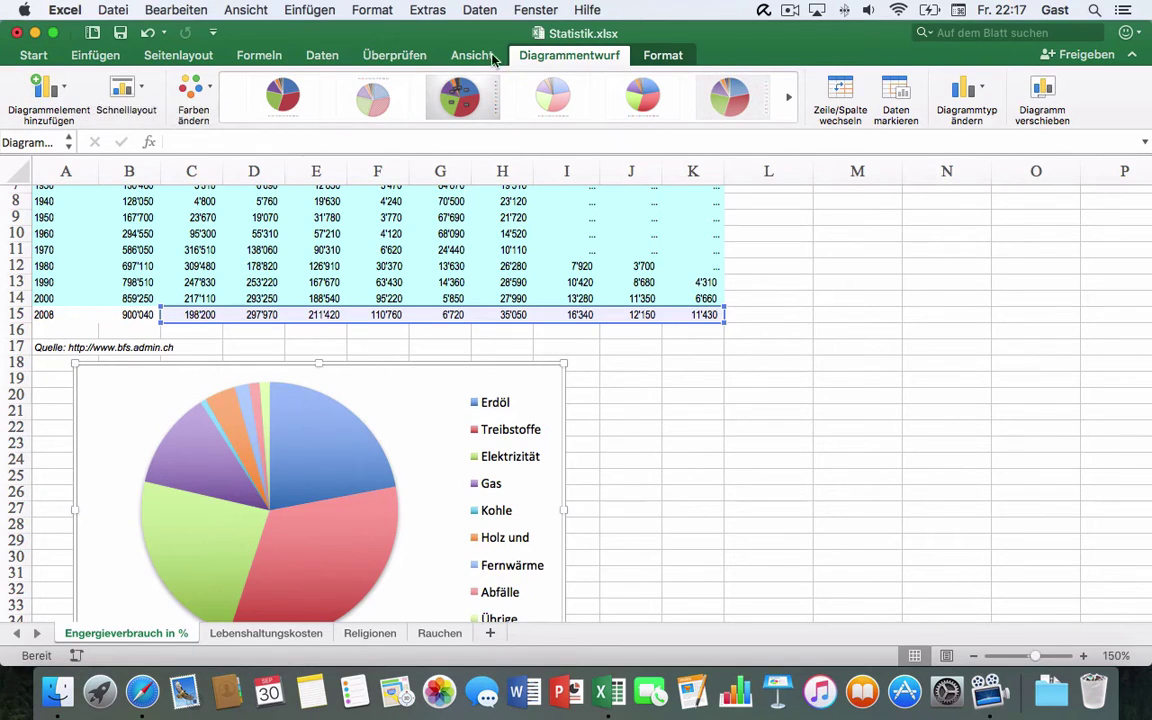
Add a title above the pie chart reading 'Energieverbrauch nach Energieträgern'
left_click(66, 94)
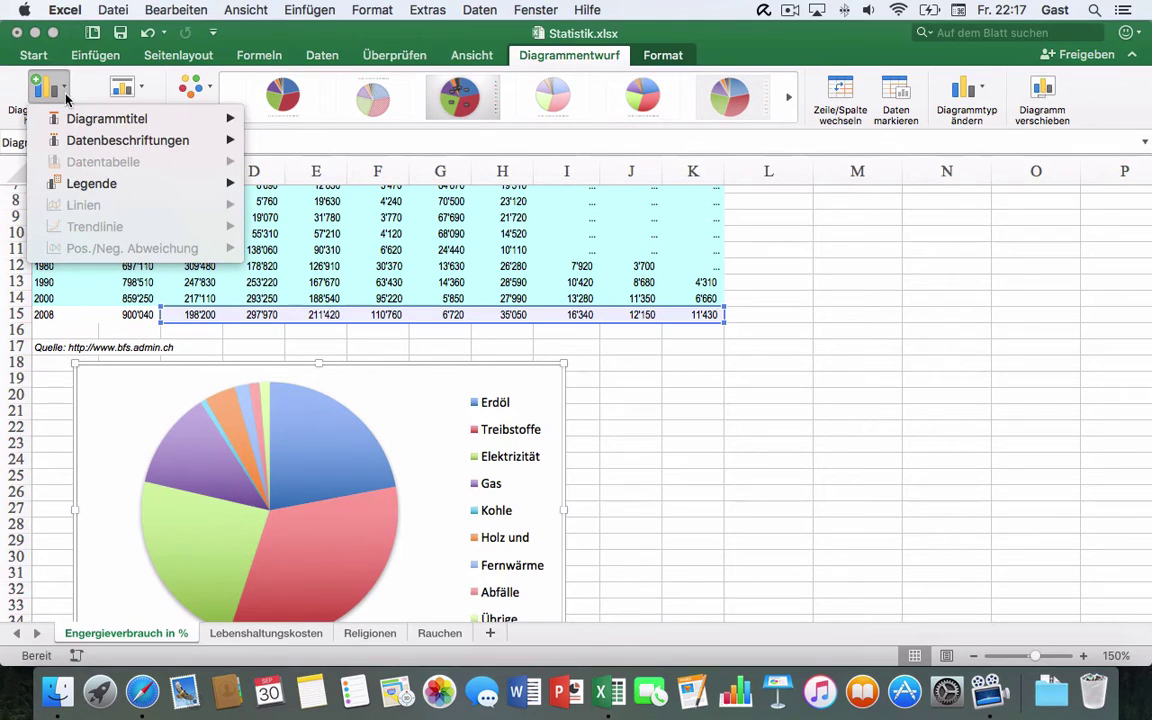
mouse_move(78, 124)
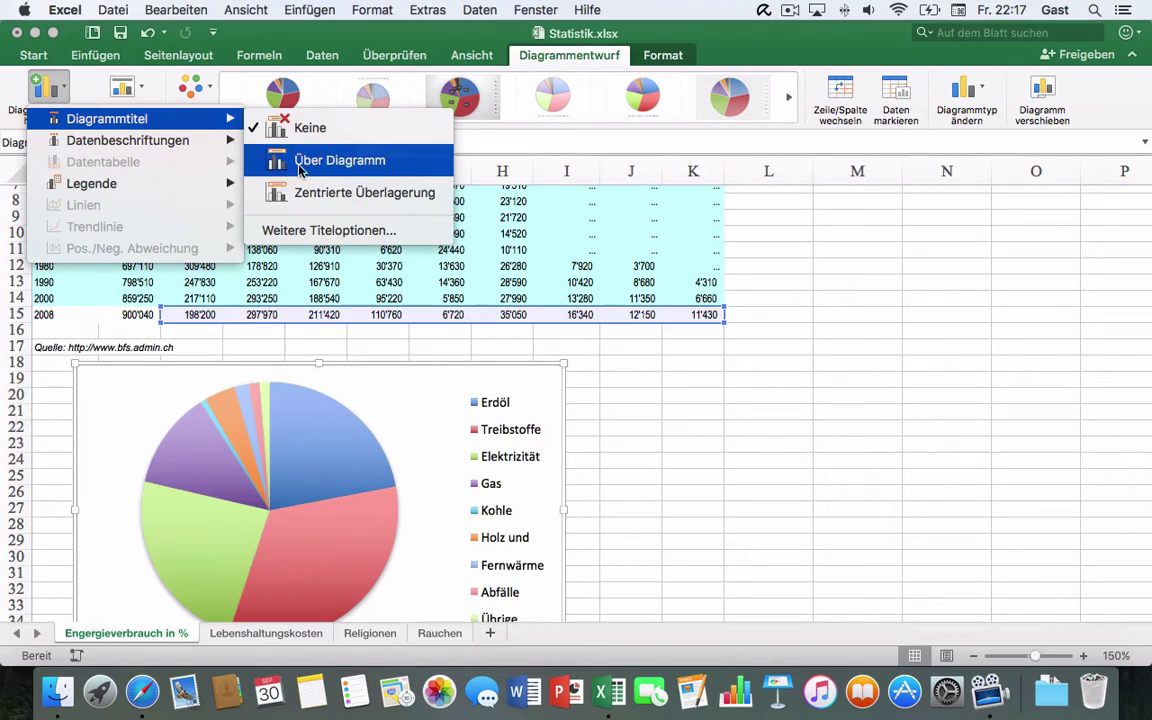
left_click(272, 156)
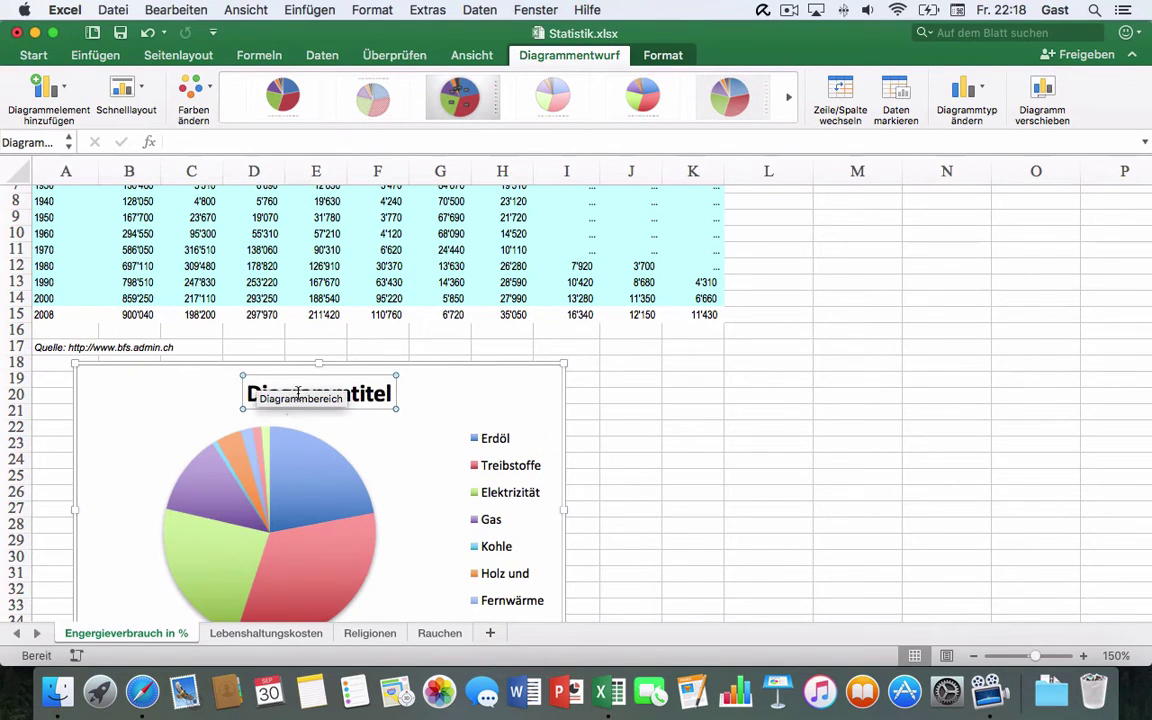
scroll(300, 430, "up", 3)
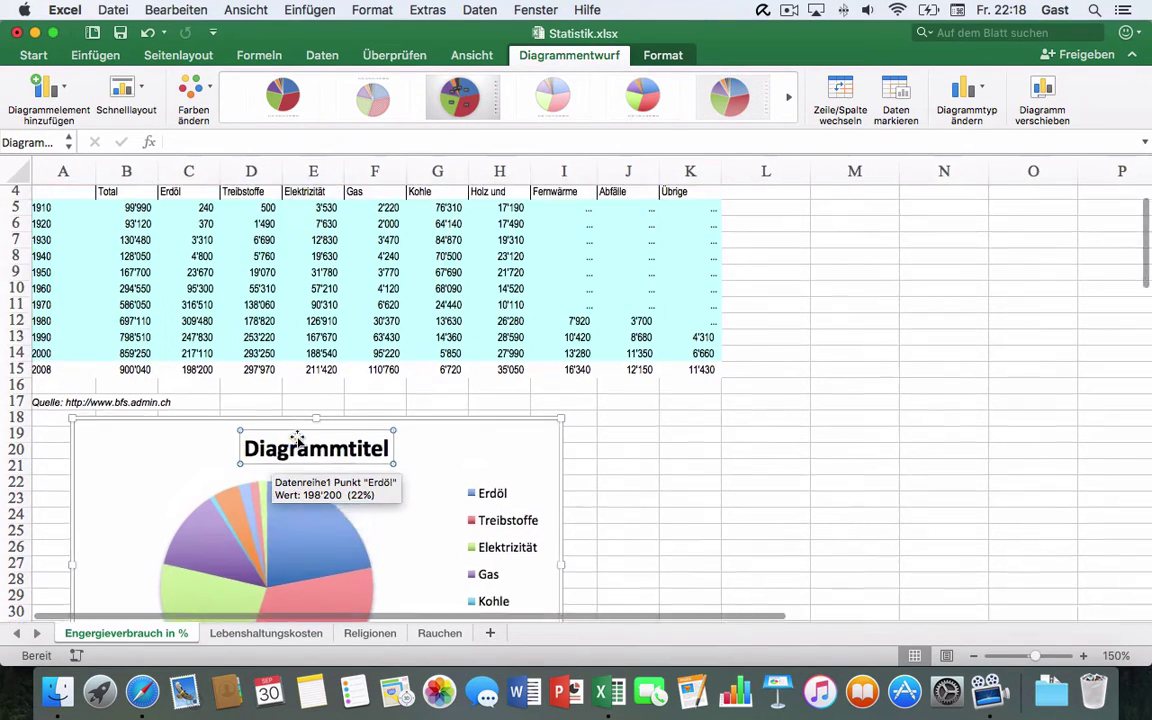
scroll(305, 435, "up", 3)
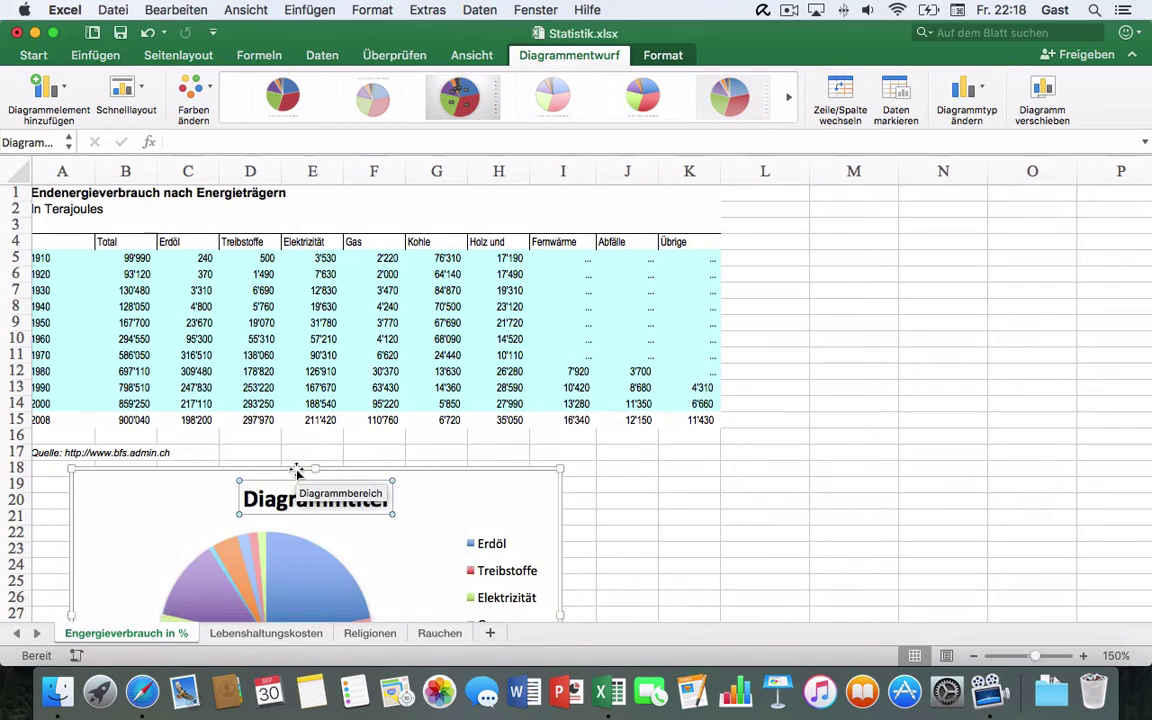
type("Energieverbrauch nach Energieträgern")
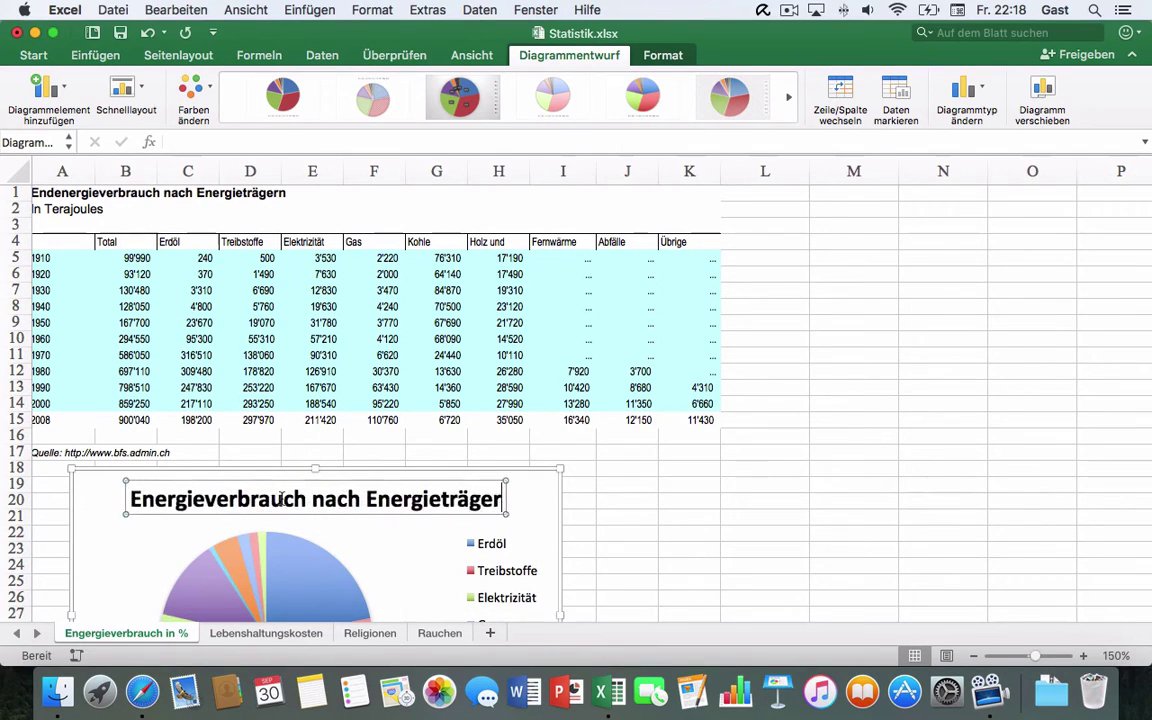
Set the whole pie chart title to 14 pt font size
left_click(34, 55)
key("super+a")
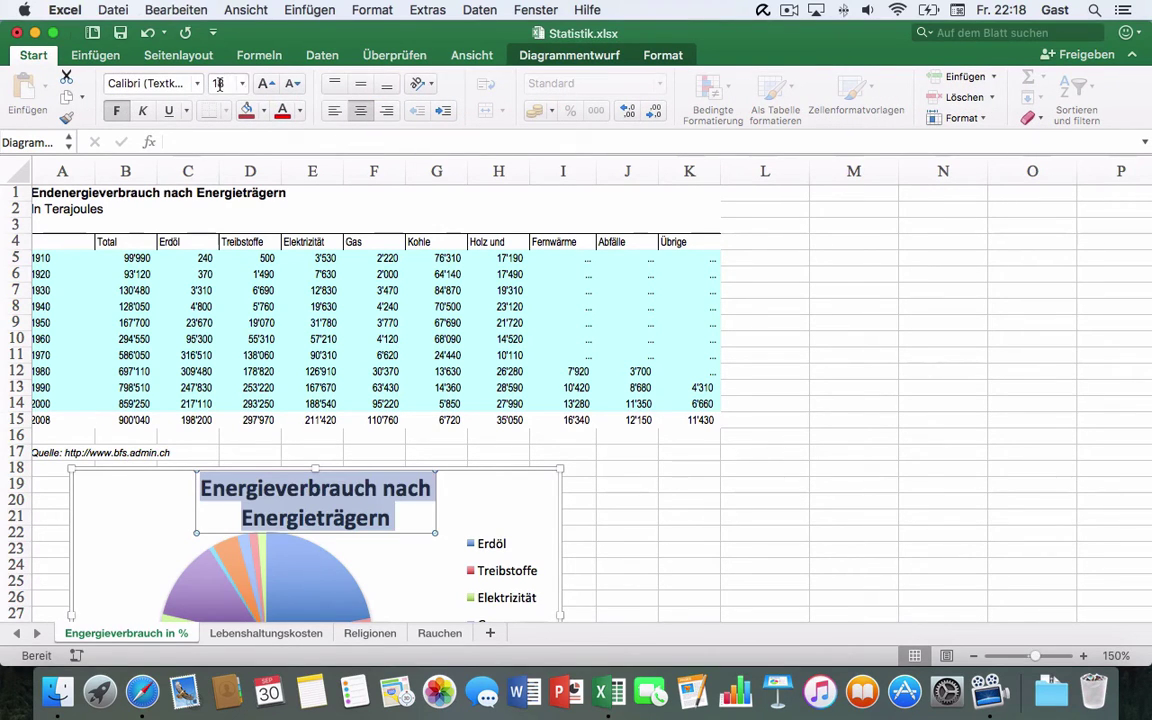
left_click(242, 84)
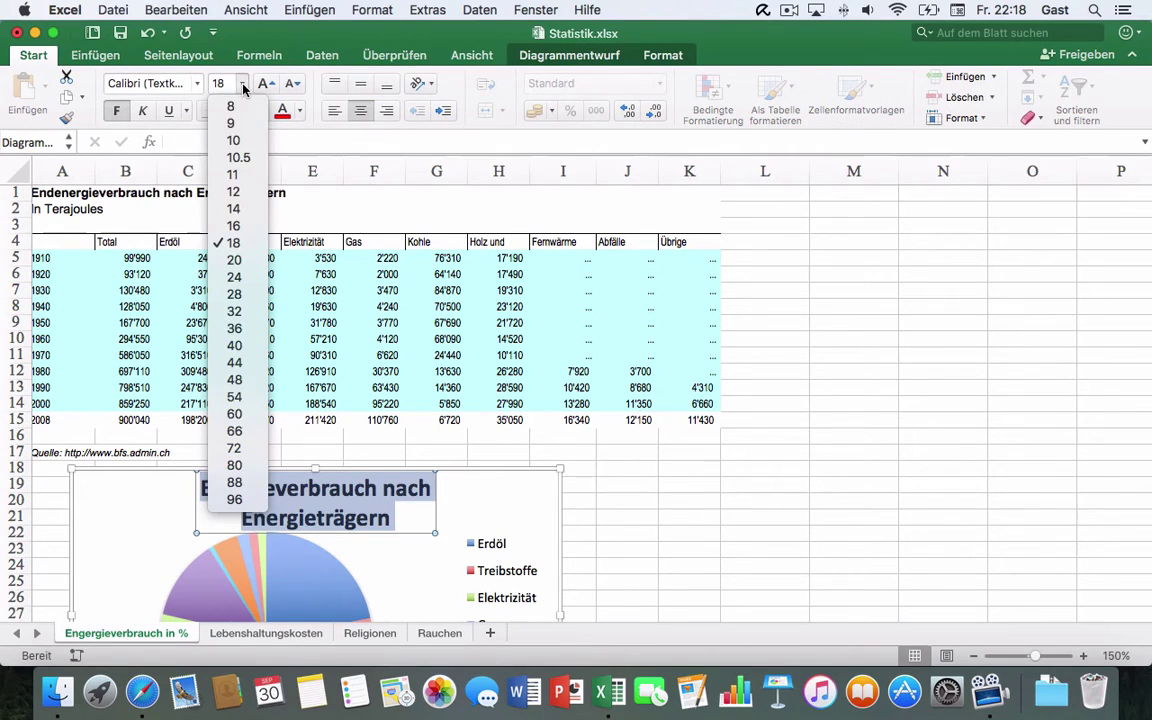
left_click(233, 208)
scroll(305, 497, "down", 5)
left_click(305, 497)
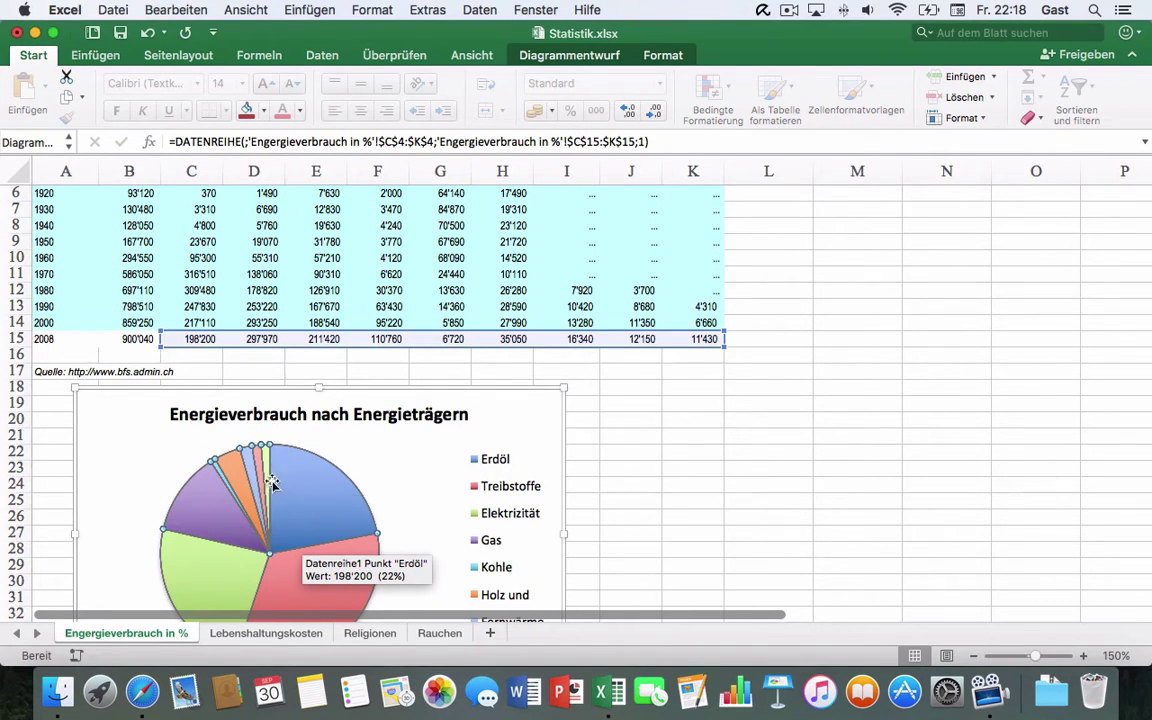
mouse_move(240, 476)
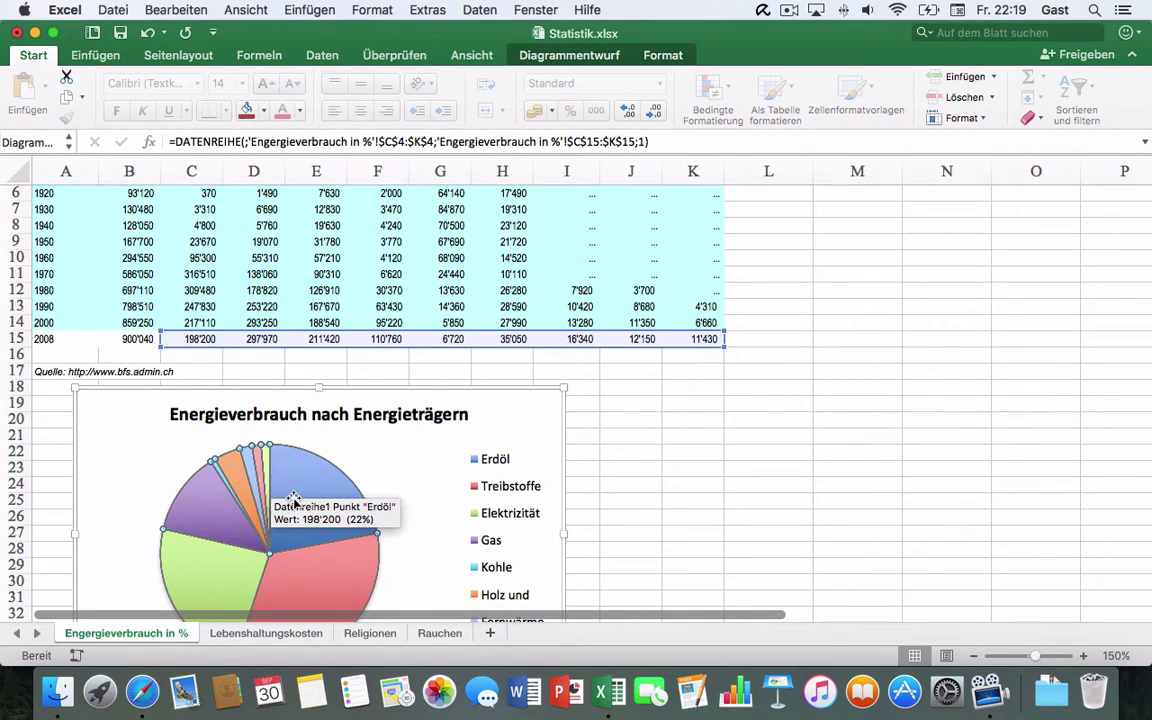
left_click(573, 57)
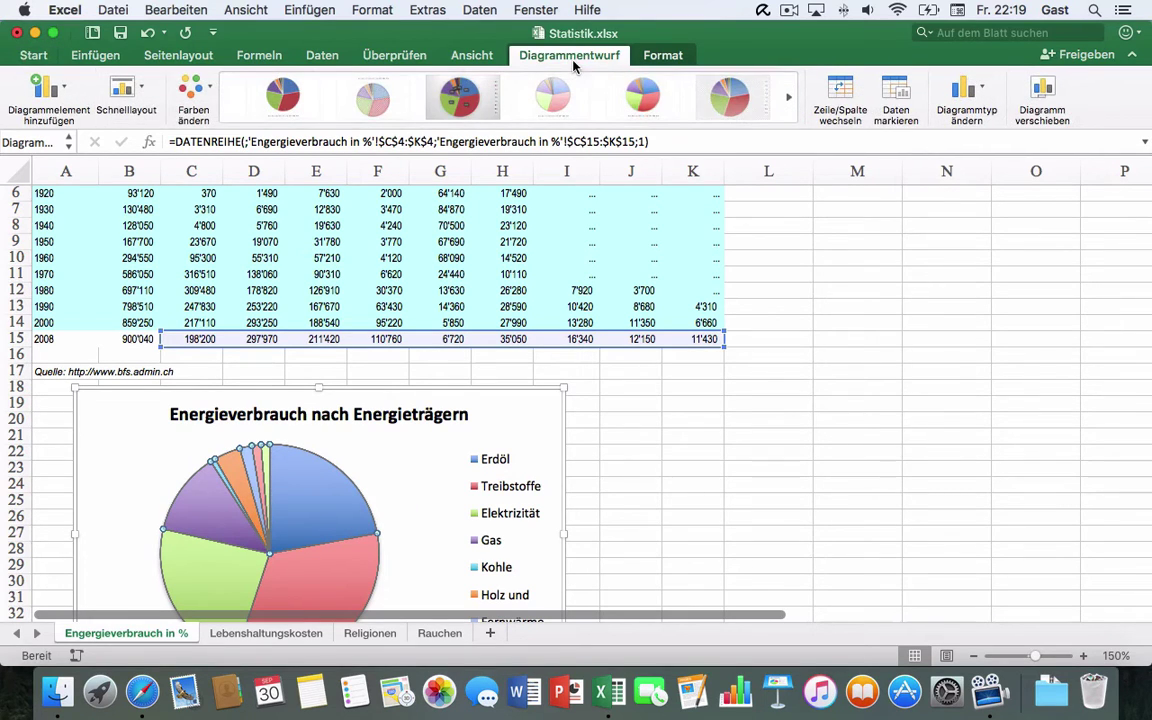
left_click(45, 88)
mouse_move(68, 145)
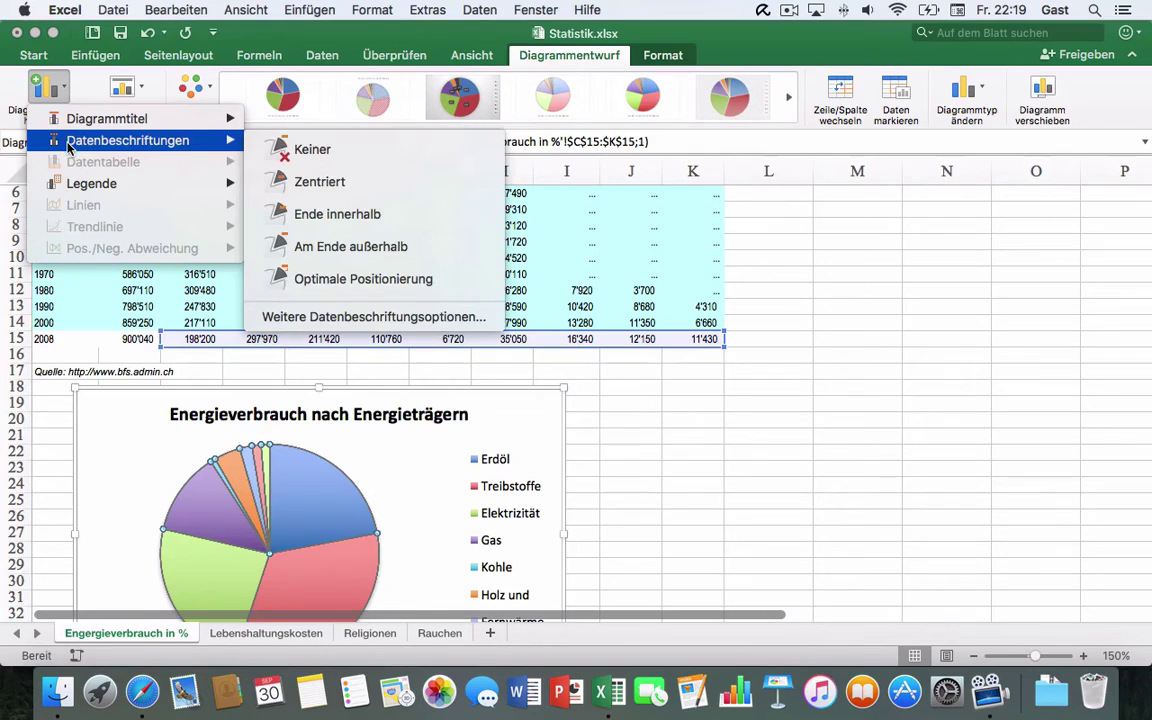
left_click(327, 191)
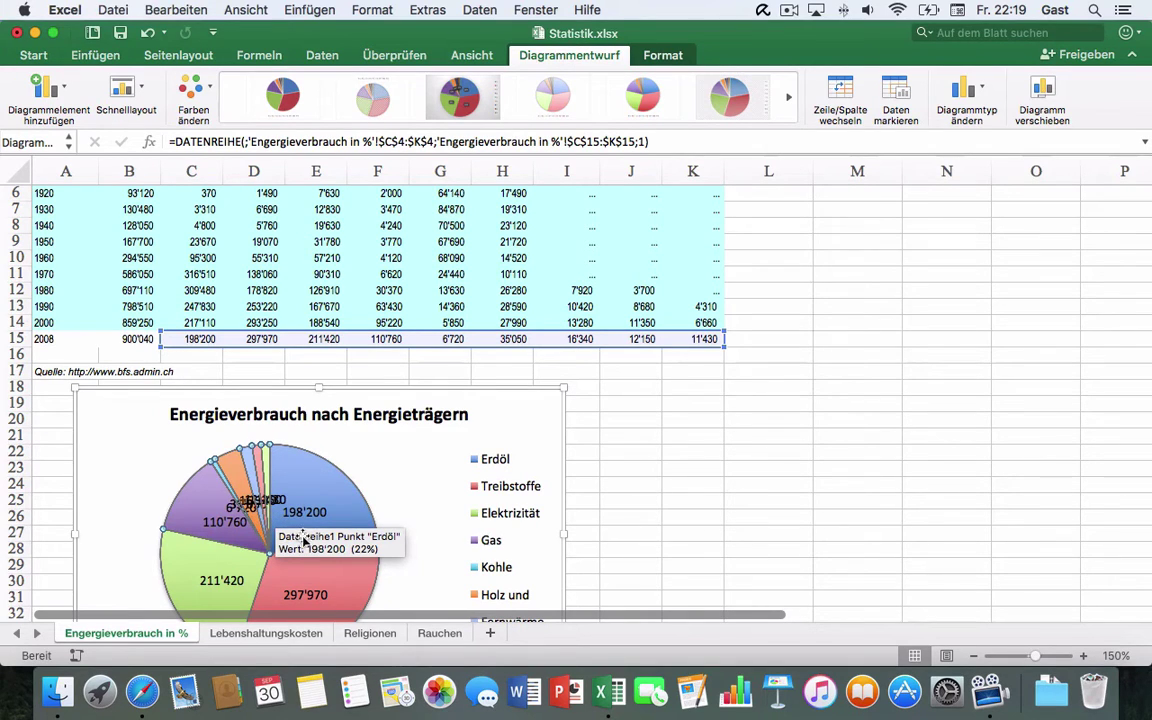
key("super+z")
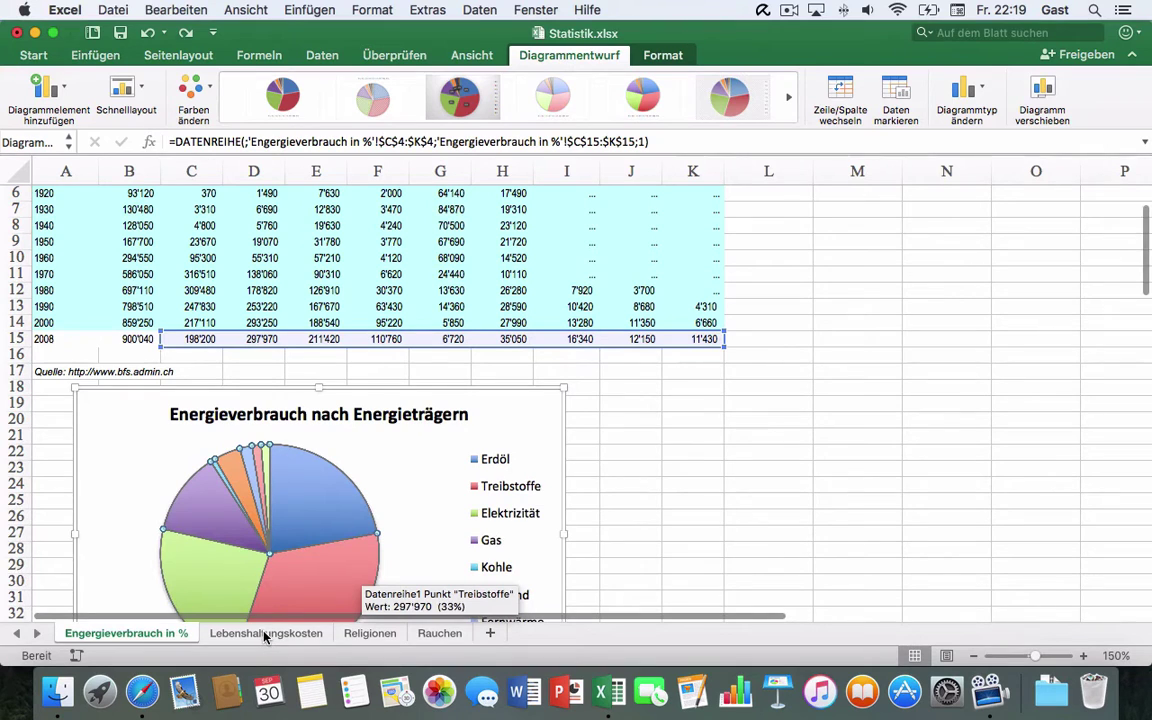
Go to the Lebenshaltungskosten sheet and select the chart's Datenreihe12 (Summe) series
left_click(266, 637)
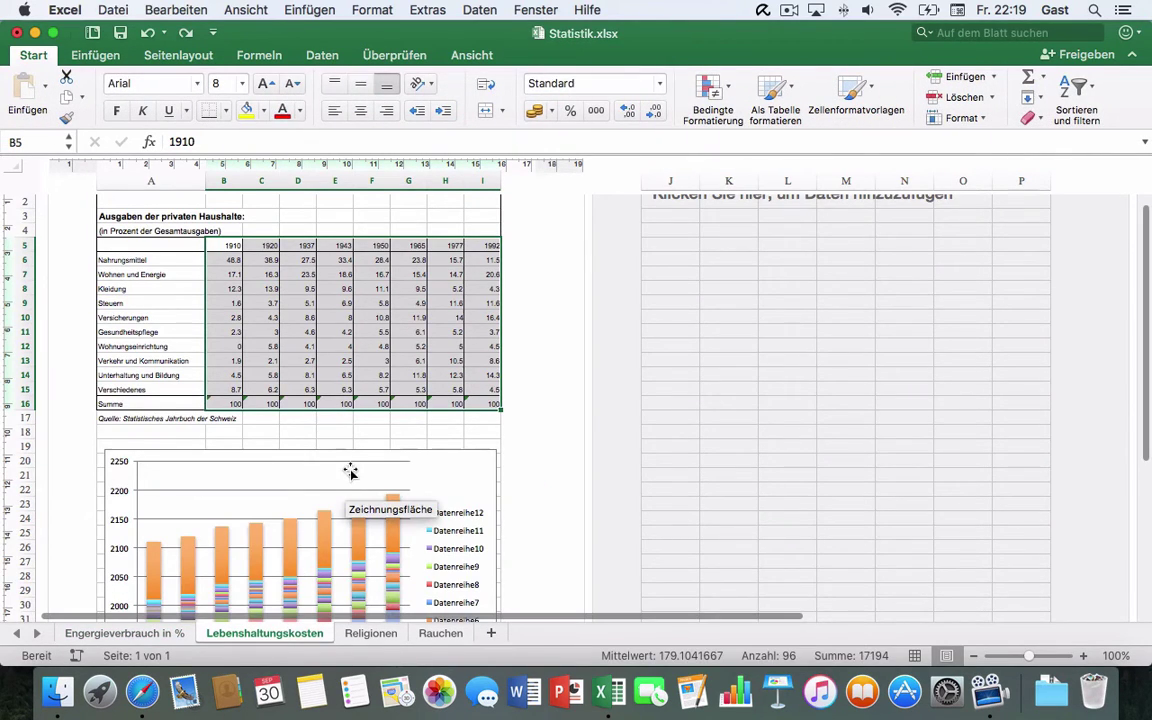
scroll(350, 470, "down", 2)
scroll(350, 470, "down", 4)
scroll(350, 470, "down", 3)
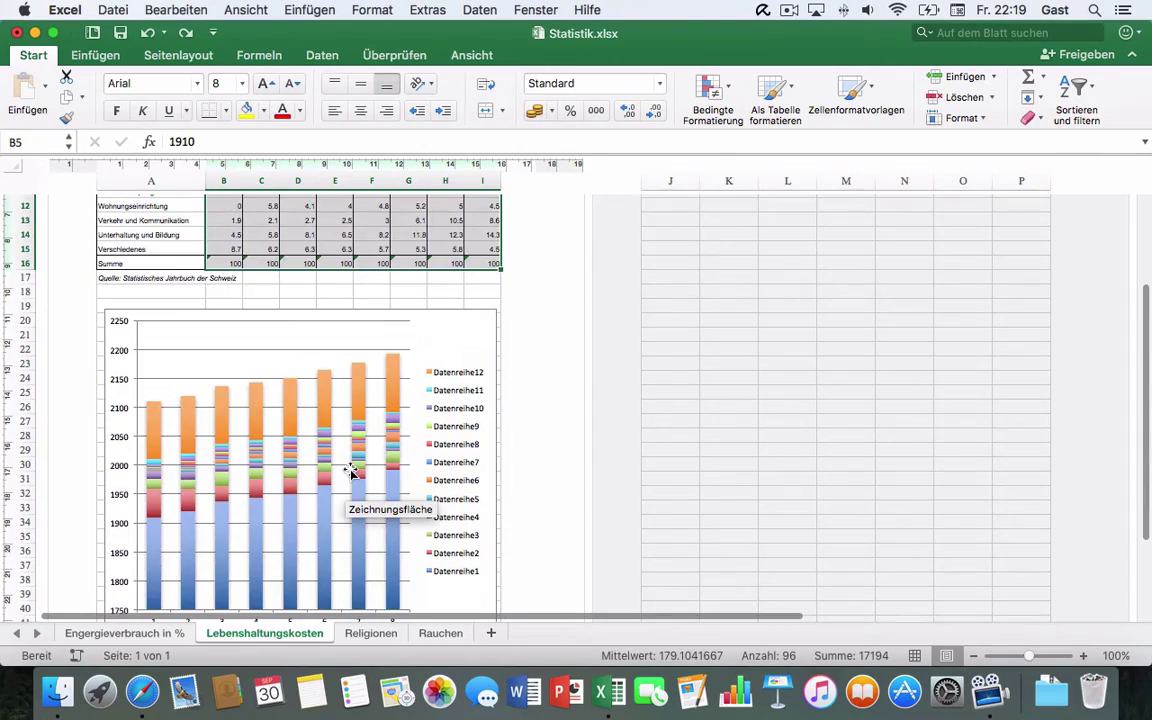
scroll(350, 470, "down", 2)
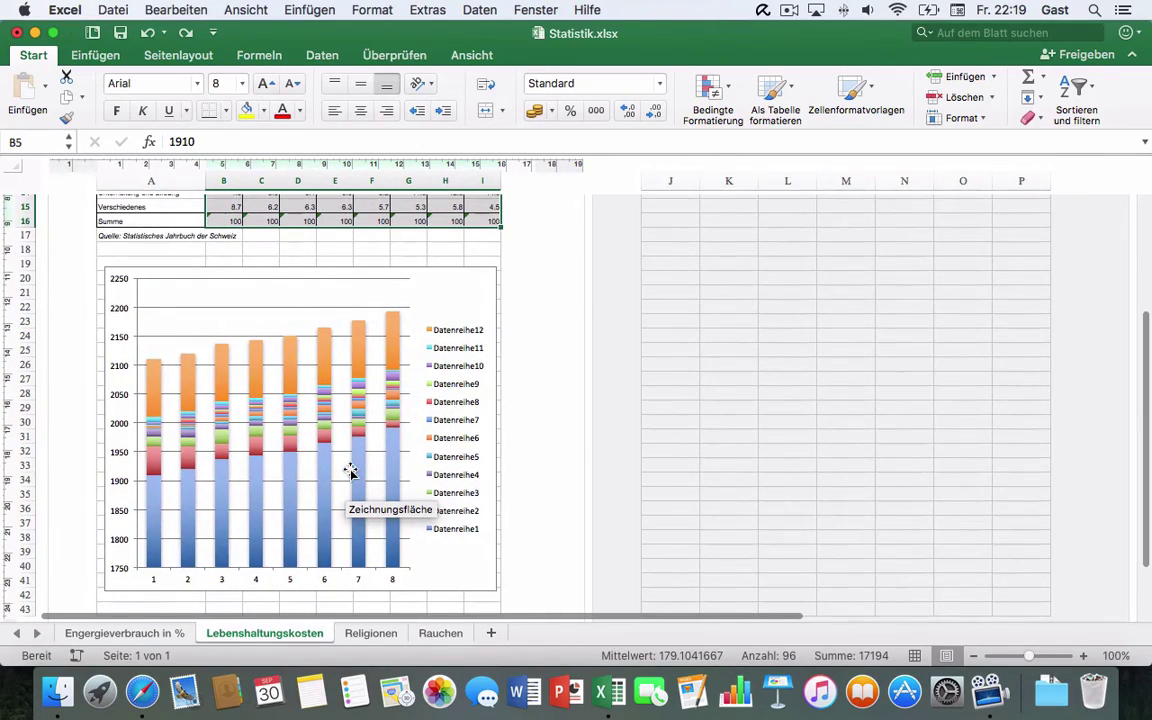
scroll(350, 470, "up", 10)
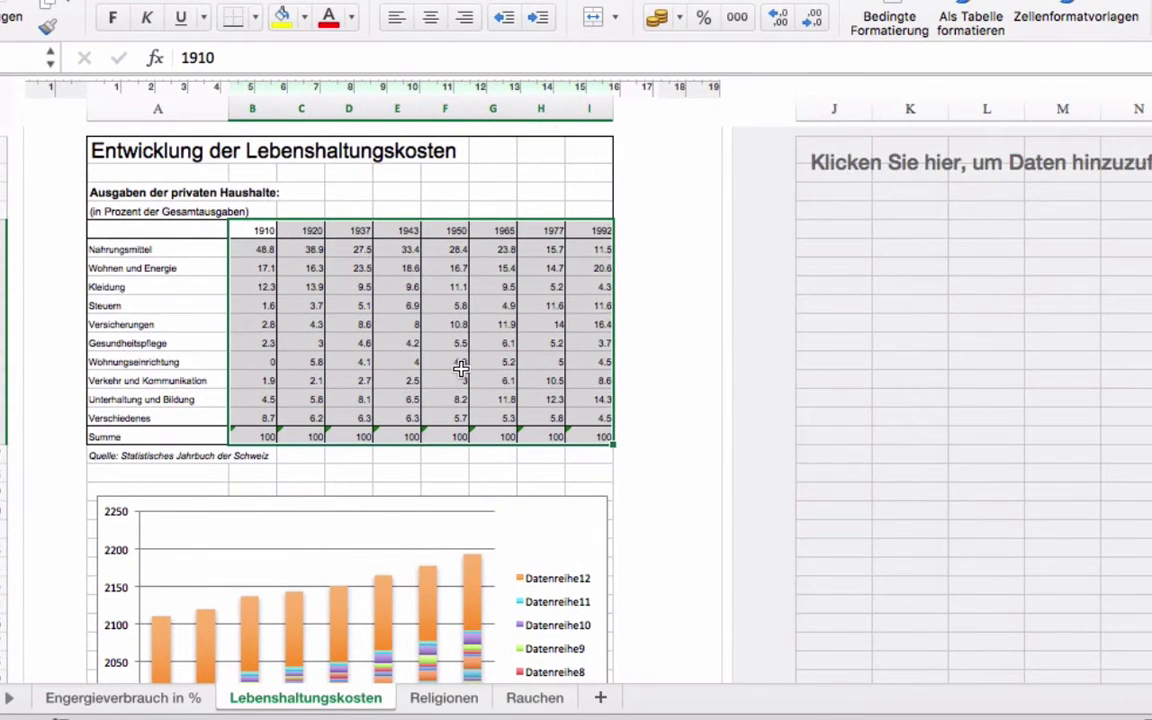
scroll(295, 425, "down", 5)
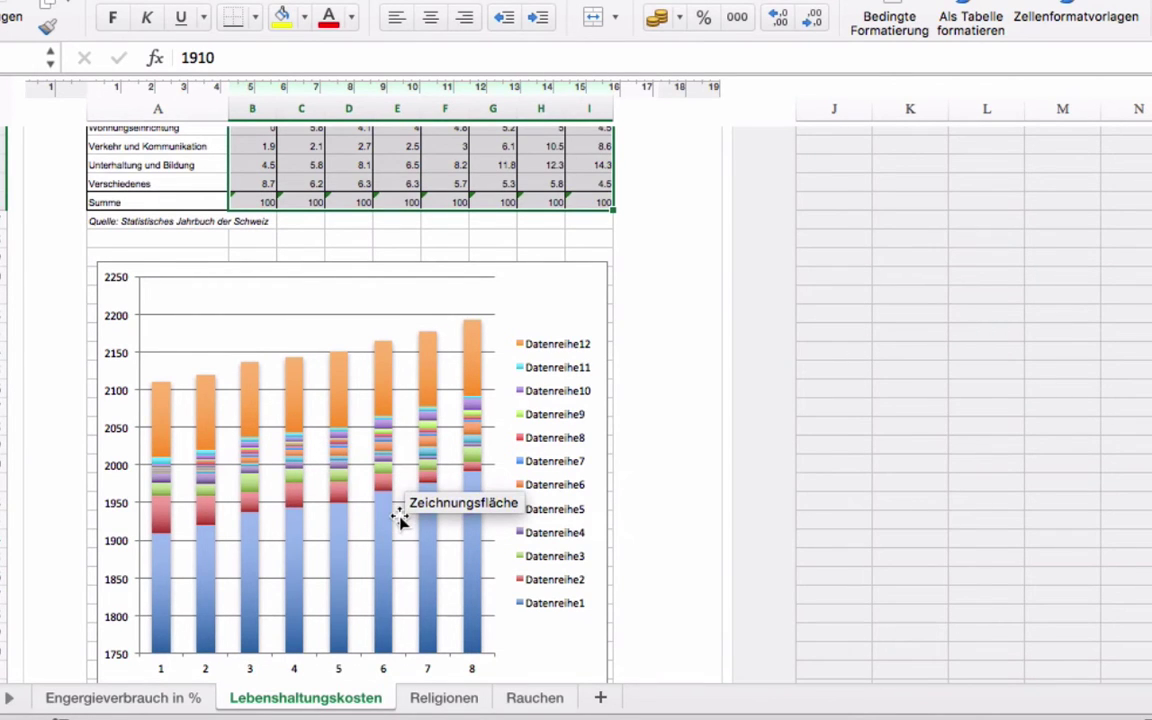
scroll(400, 518, "up", 1)
scroll(280, 452, "up", 3)
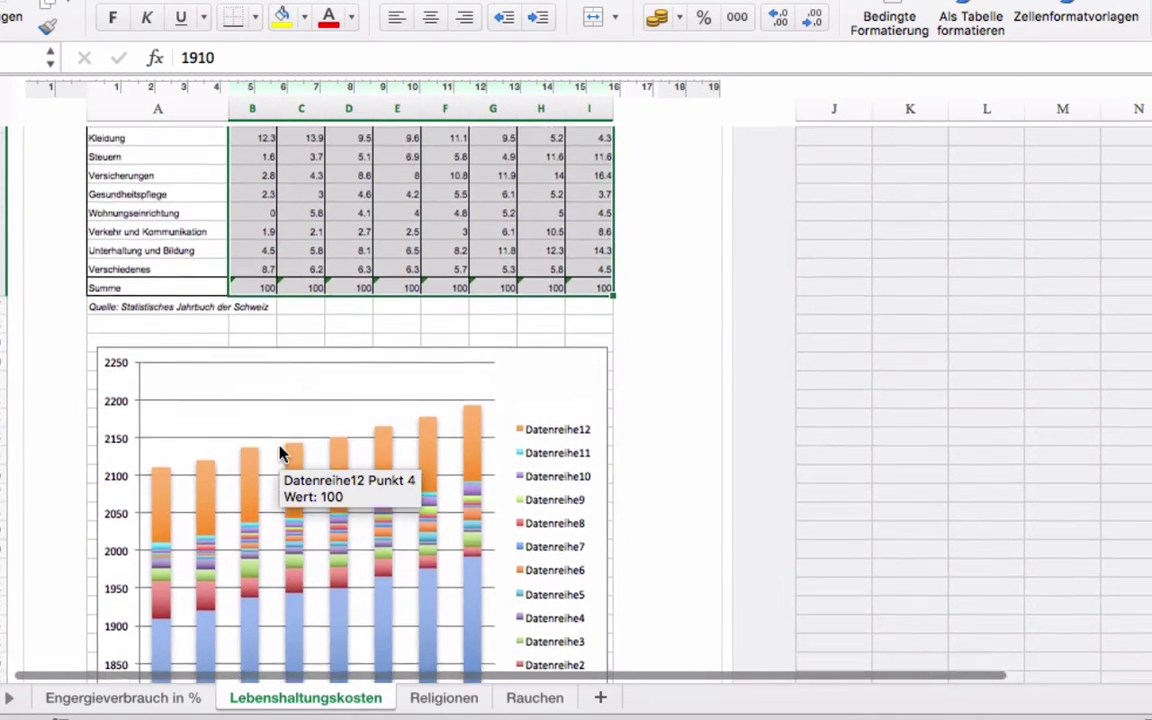
scroll(281, 453, "up", 3)
scroll(265, 410, "down", 1)
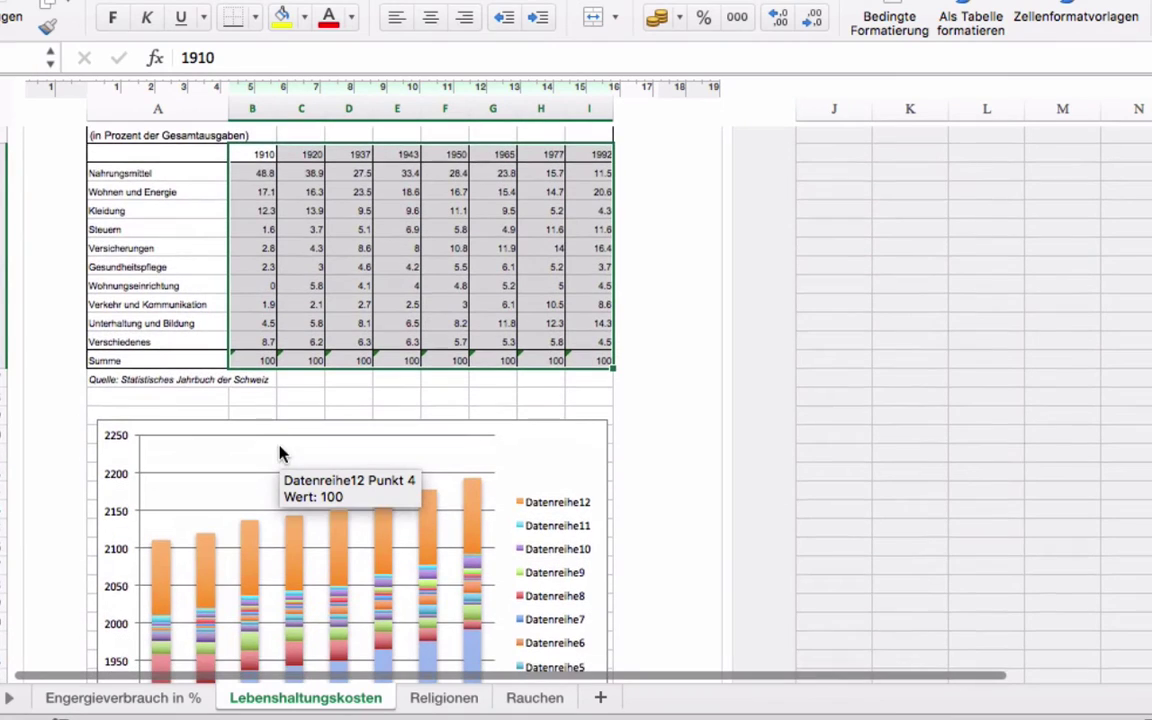
left_click(165, 577)
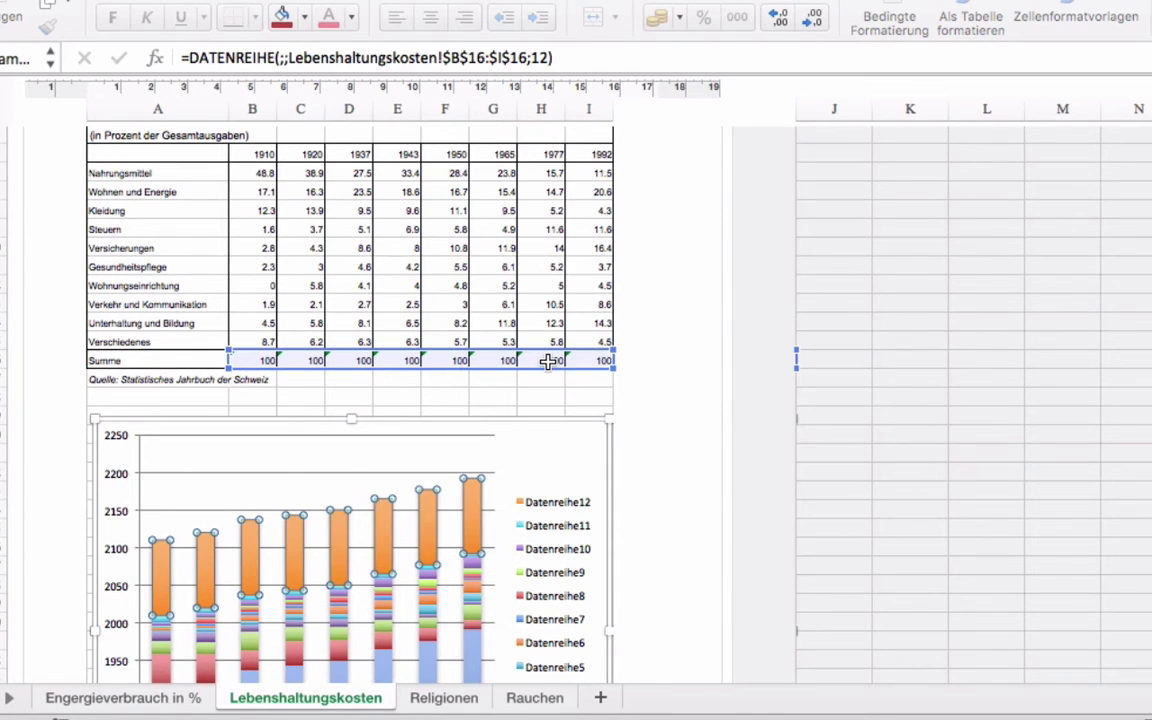
Delete the Datenreihe12 Summe series so the chart plots only rows 5–15
mouse_move(338, 530)
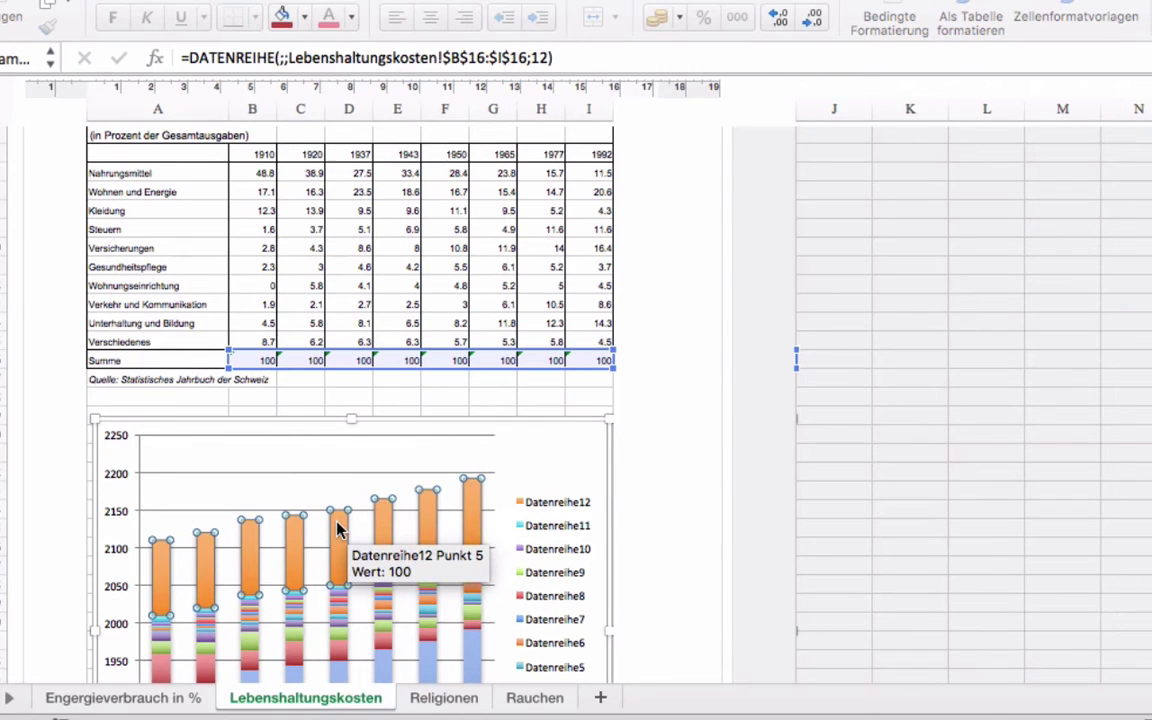
key("BackSpace")
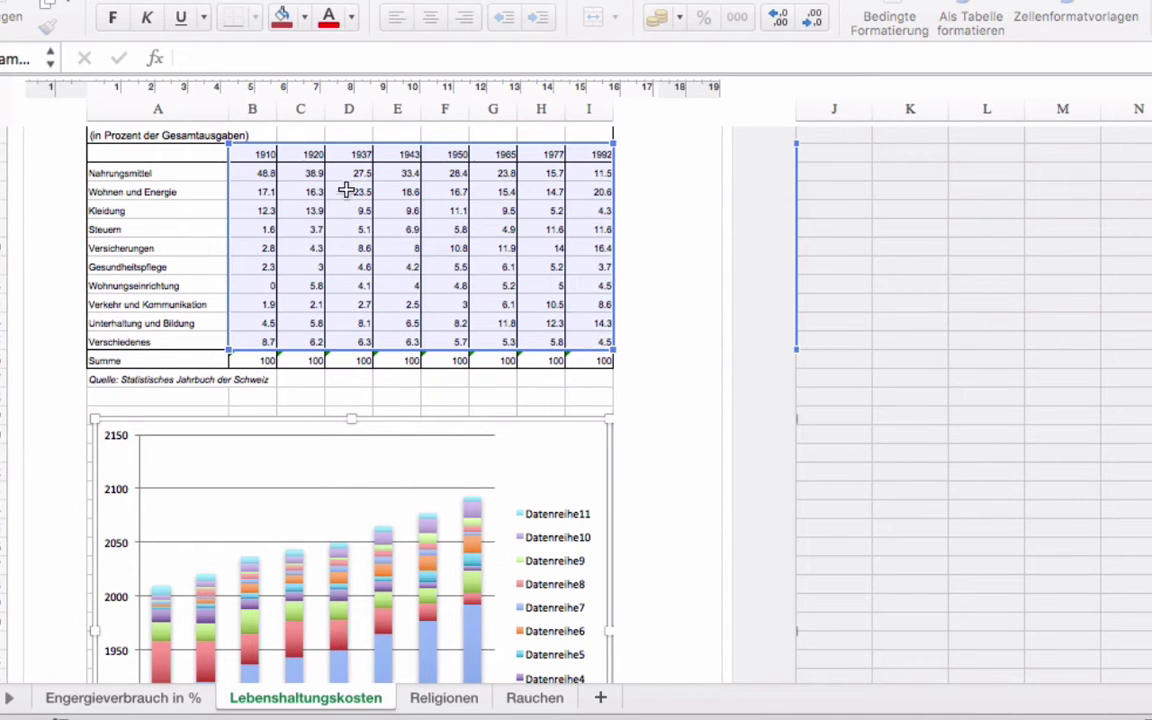
scroll(306, 382, "down", 5)
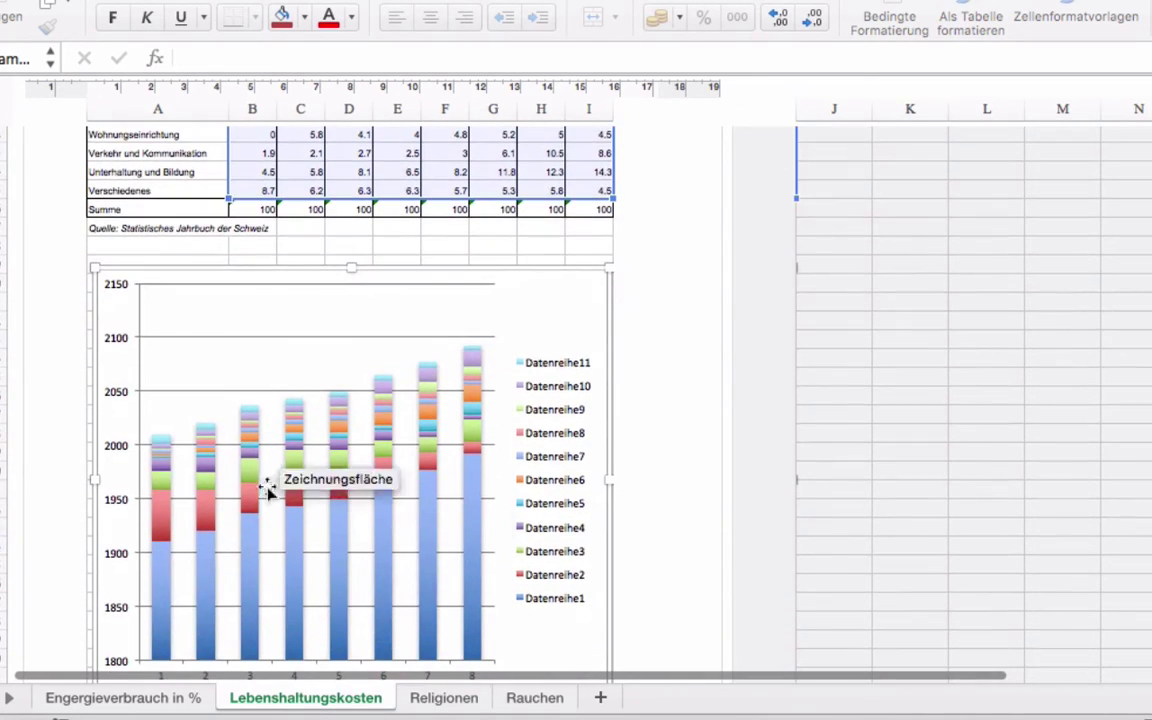
mouse_move(247, 602)
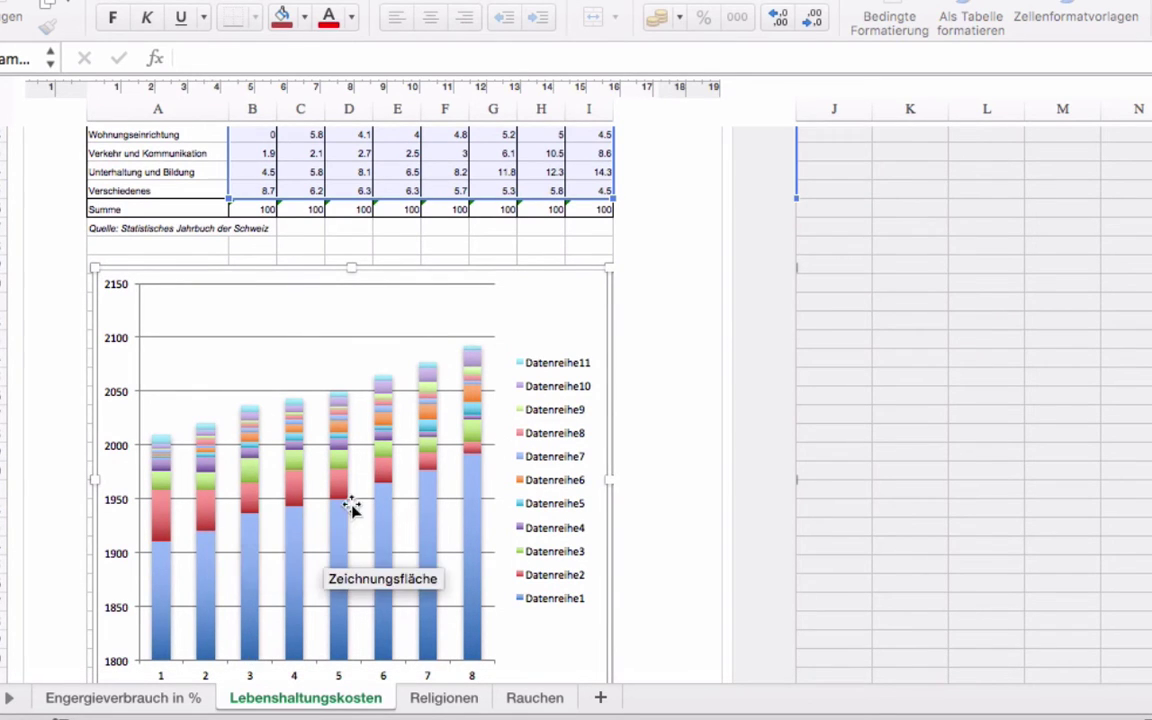
scroll(476, 219, "up", 5)
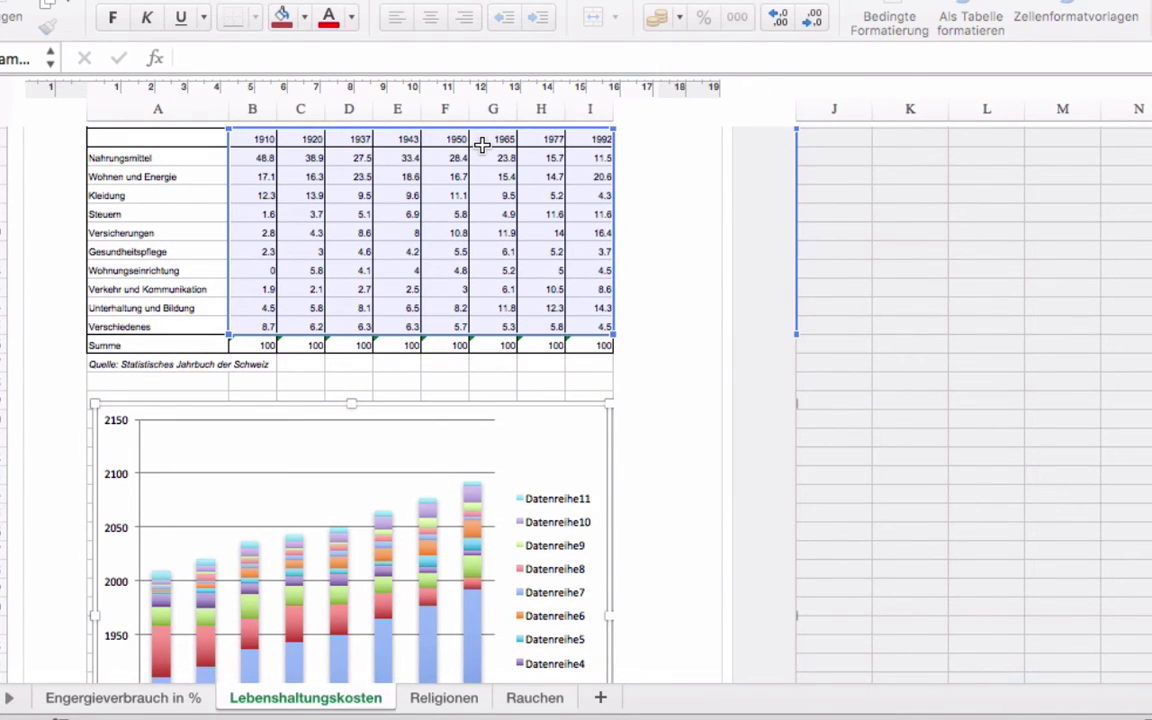
left_click(472, 612)
scroll(472, 612, "down", 3)
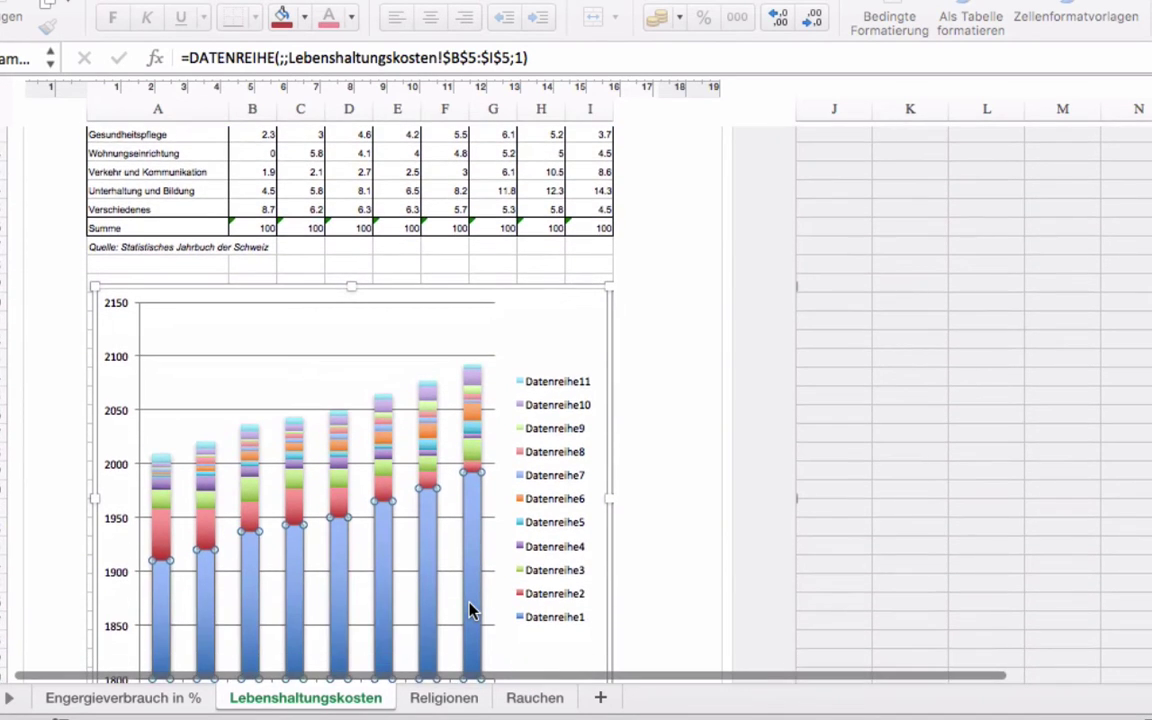
scroll(472, 612, "up", 5)
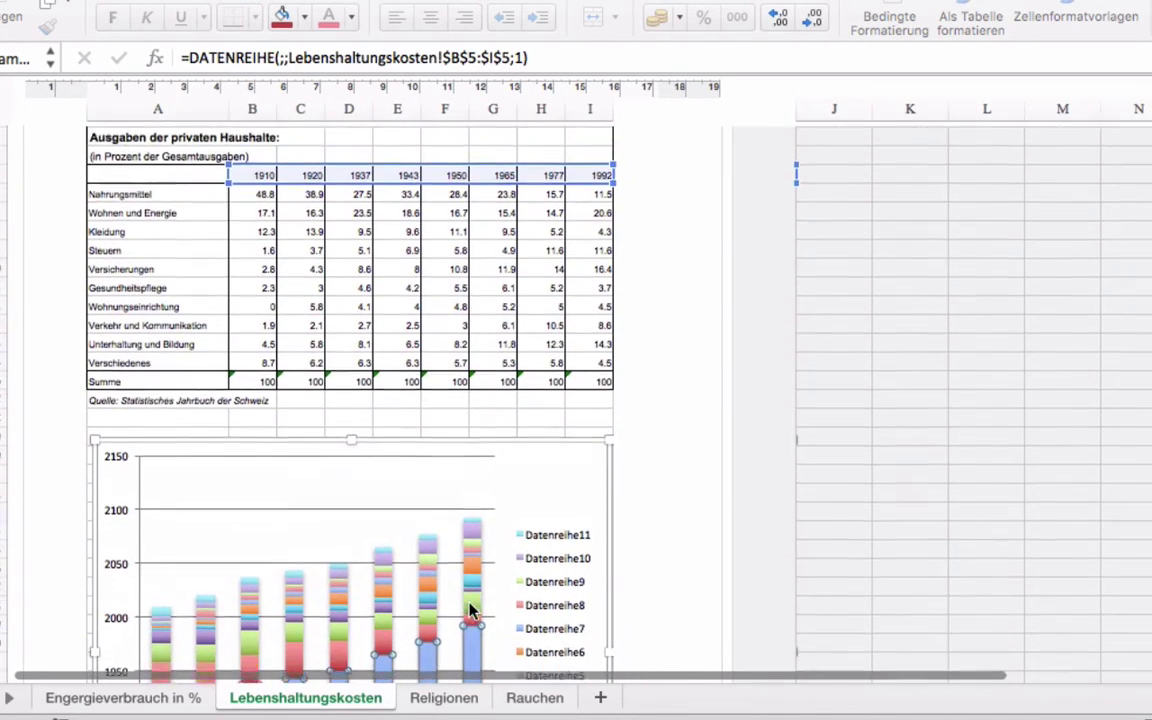
scroll(472, 612, "down", 1)
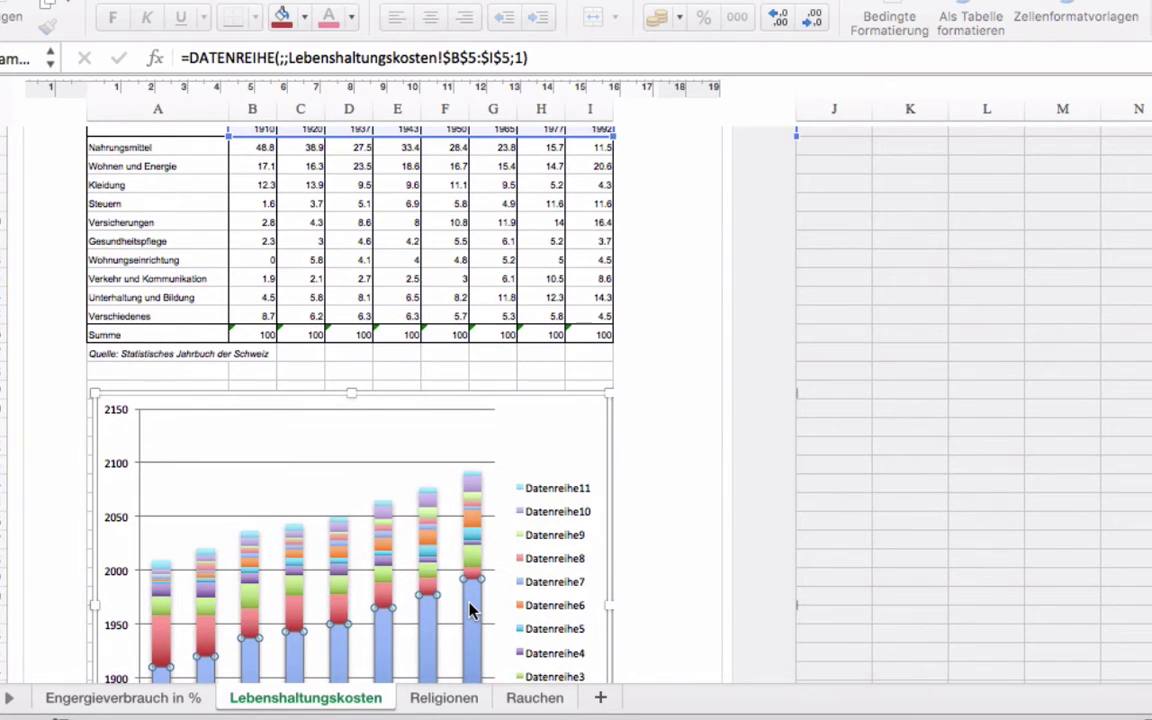
mouse_move(472, 552)
scroll(472, 548, "down", 5)
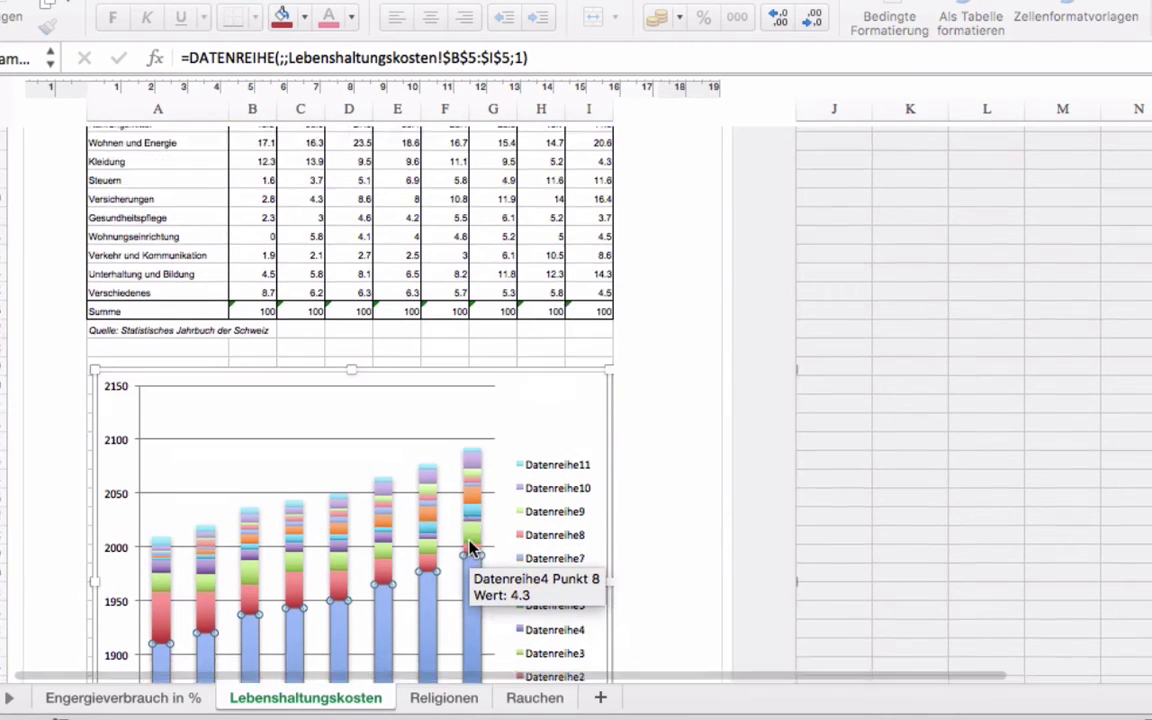
scroll(470, 548, "down", 2)
scroll(470, 548, "up", 2)
scroll(470, 548, "up", 3)
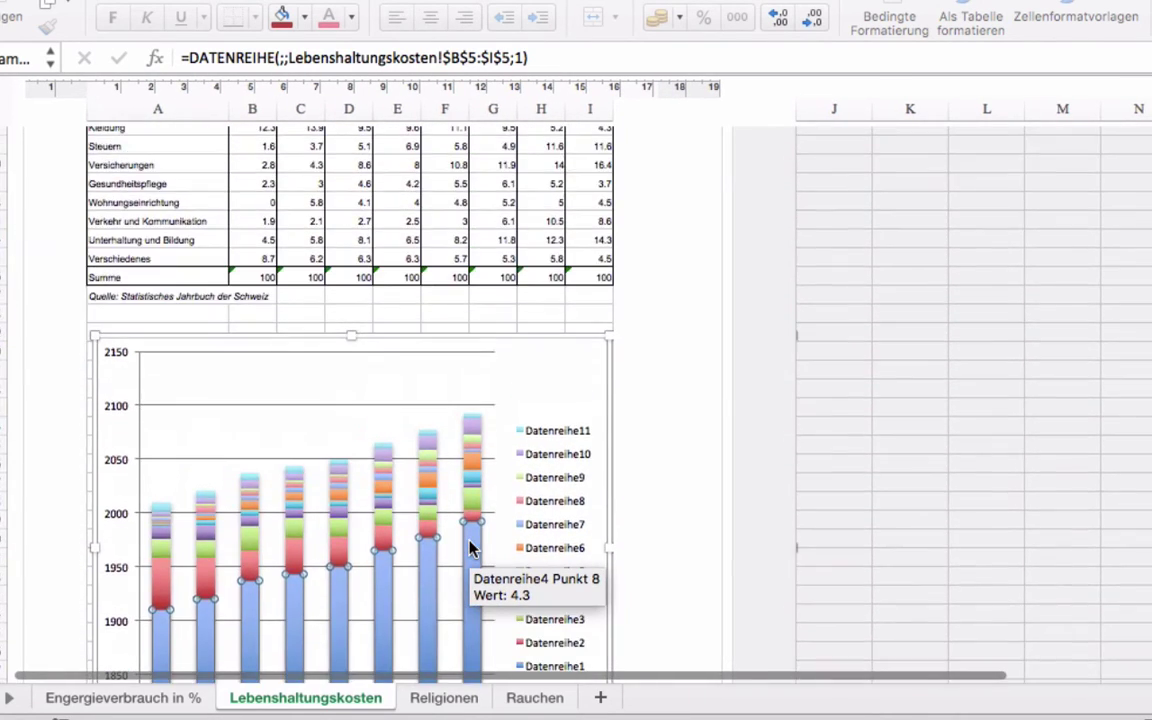
scroll(470, 548, "up", 4)
left_click(528, 512)
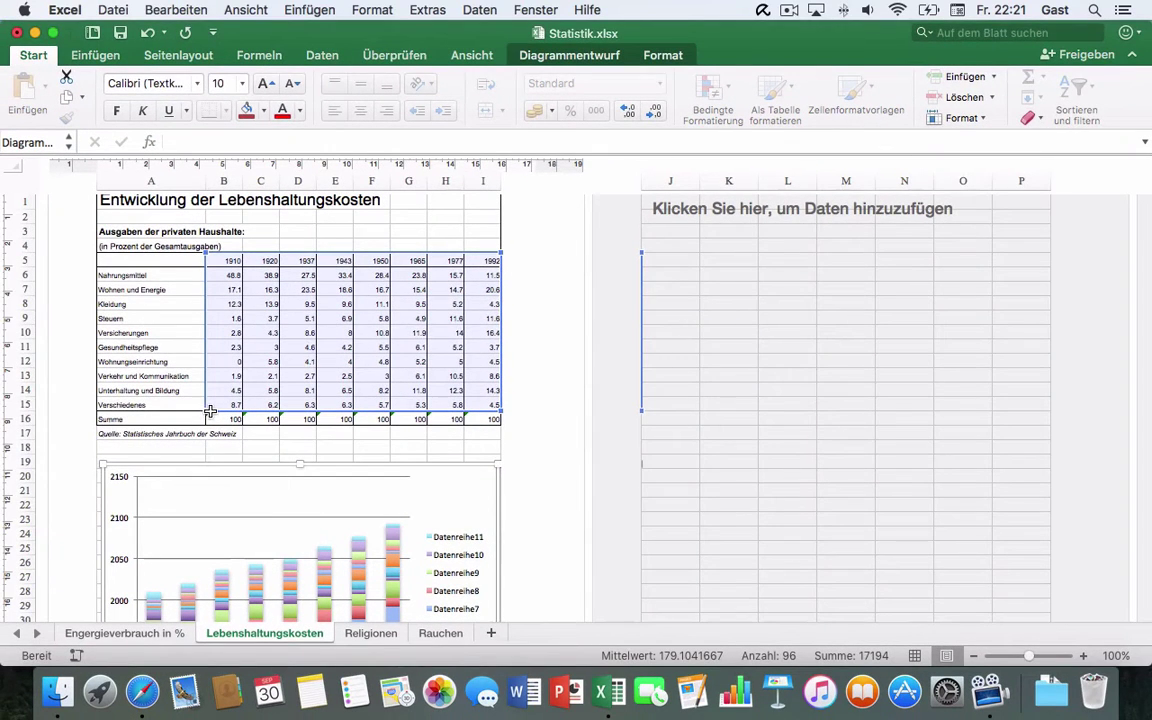
In Normal view, extend the chart's data range to A5:I15 to include the category names
left_click(914, 656)
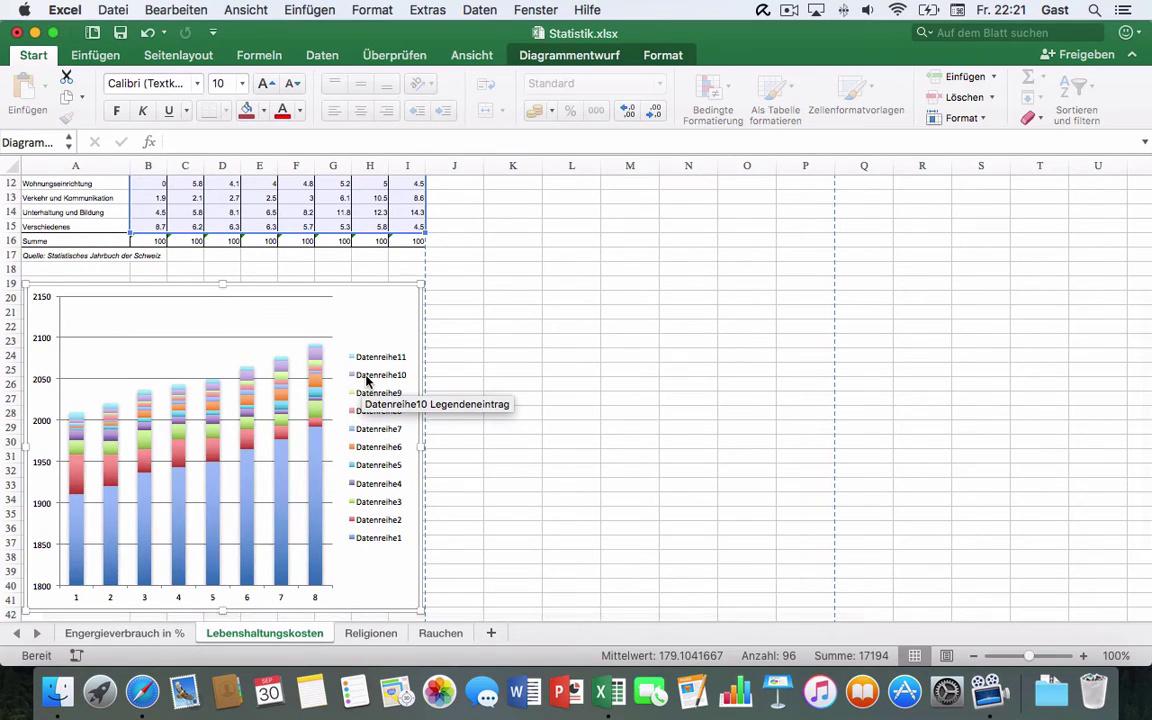
scroll(367, 380, "up", 5)
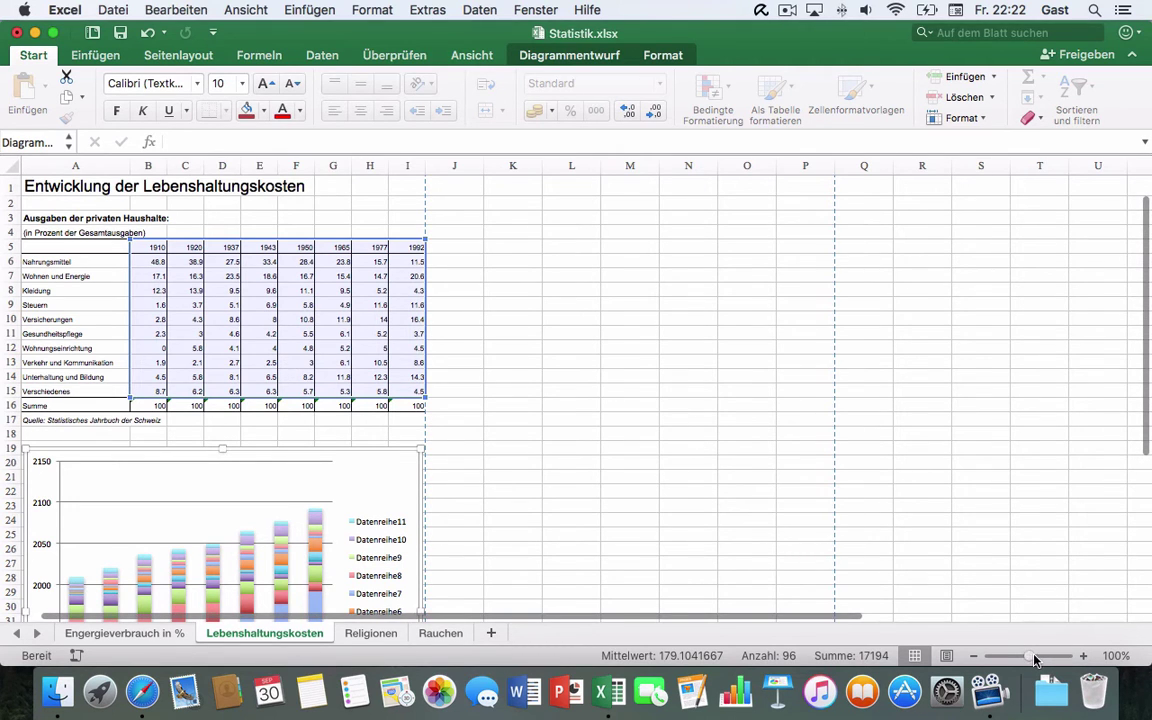
left_click_drag(1033, 657, 1041, 657)
scroll(437, 324, "up", 10)
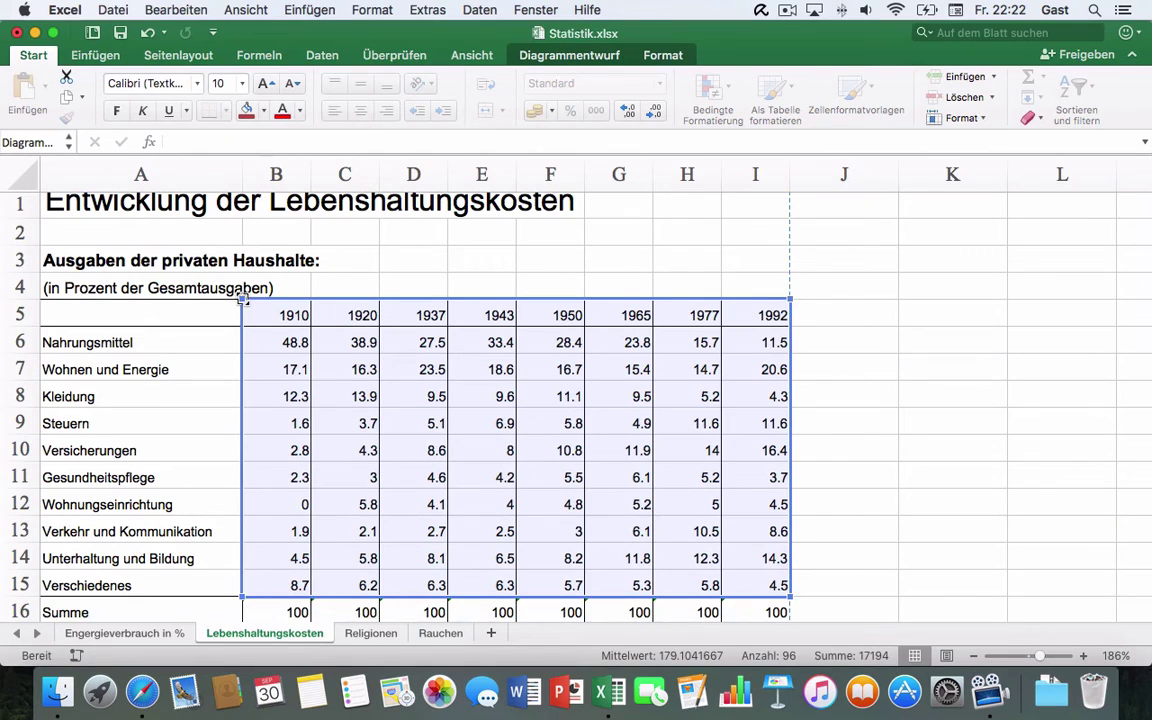
left_click_drag(117, 290, 38, 303)
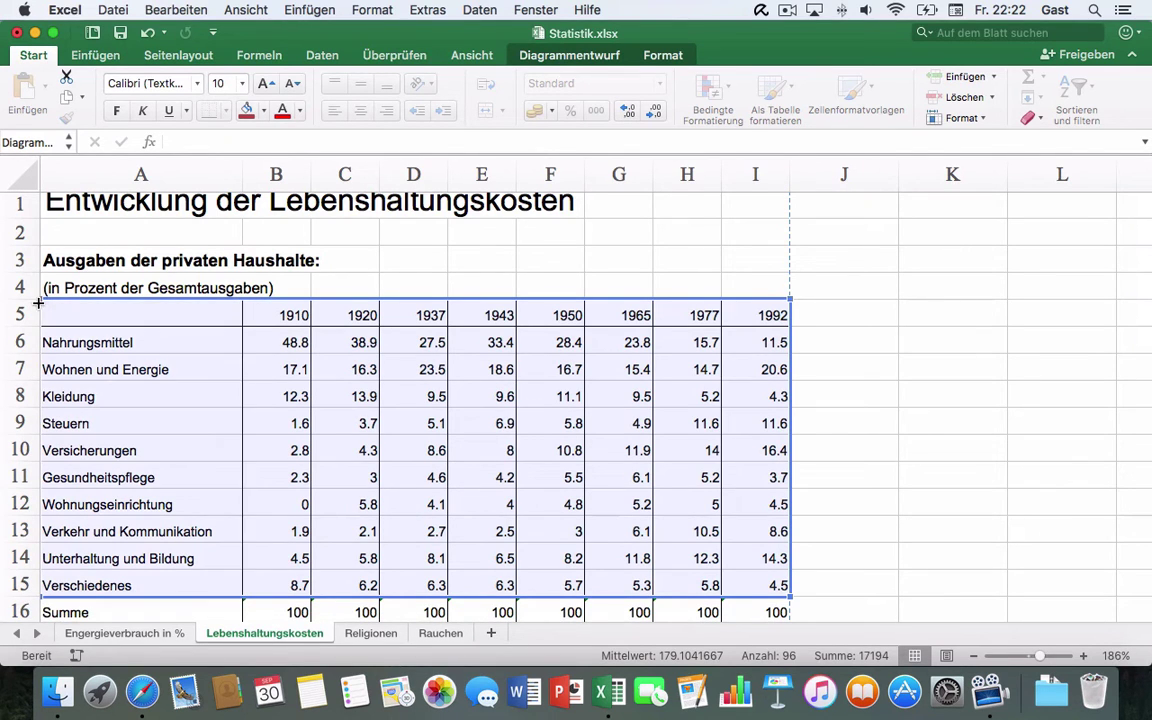
scroll(224, 420, "down", 5)
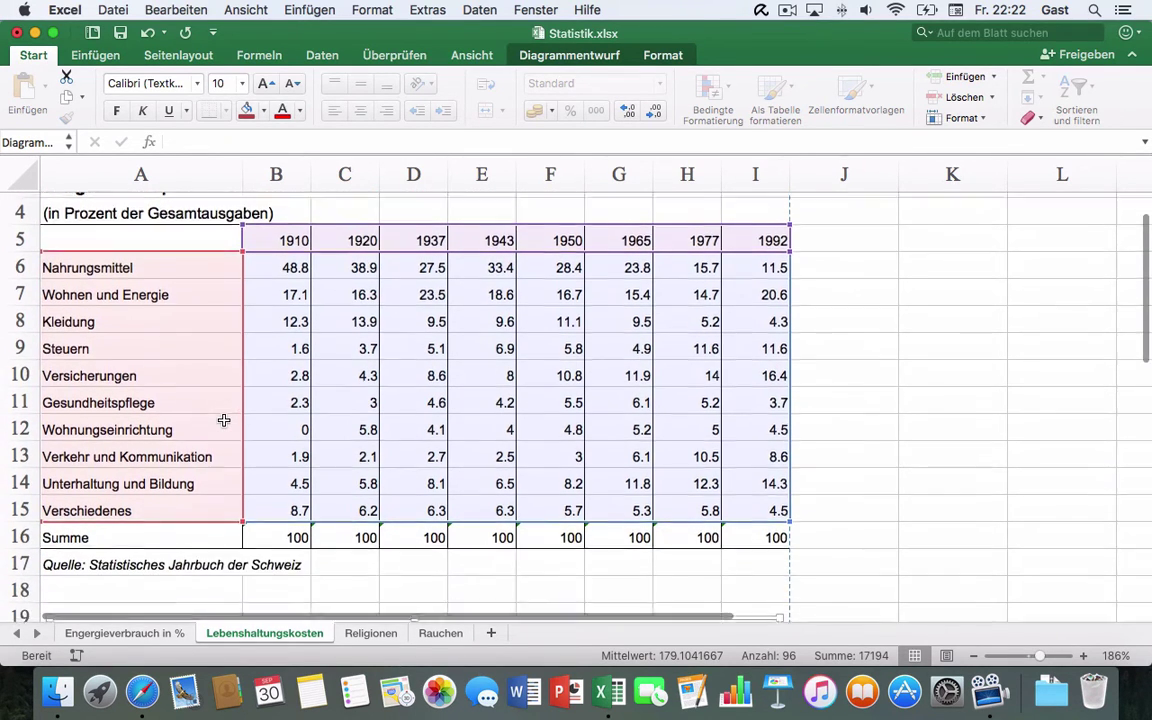
scroll(224, 420, "down", 2)
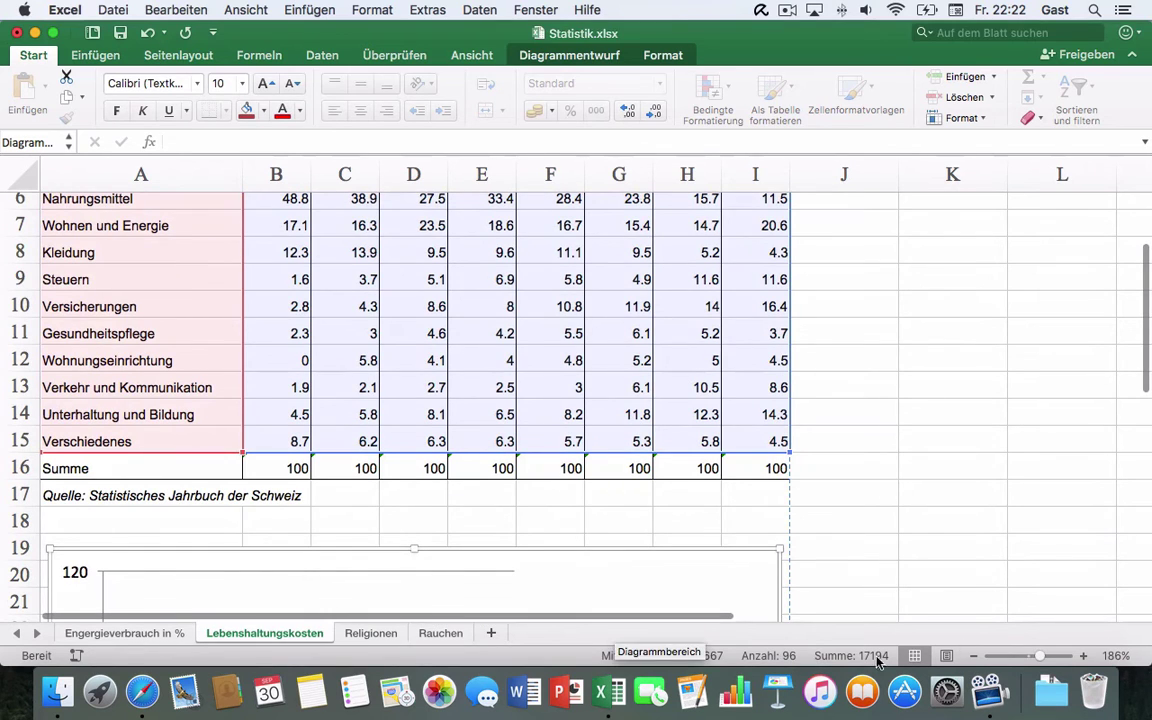
left_click(974, 657)
left_click(974, 657)
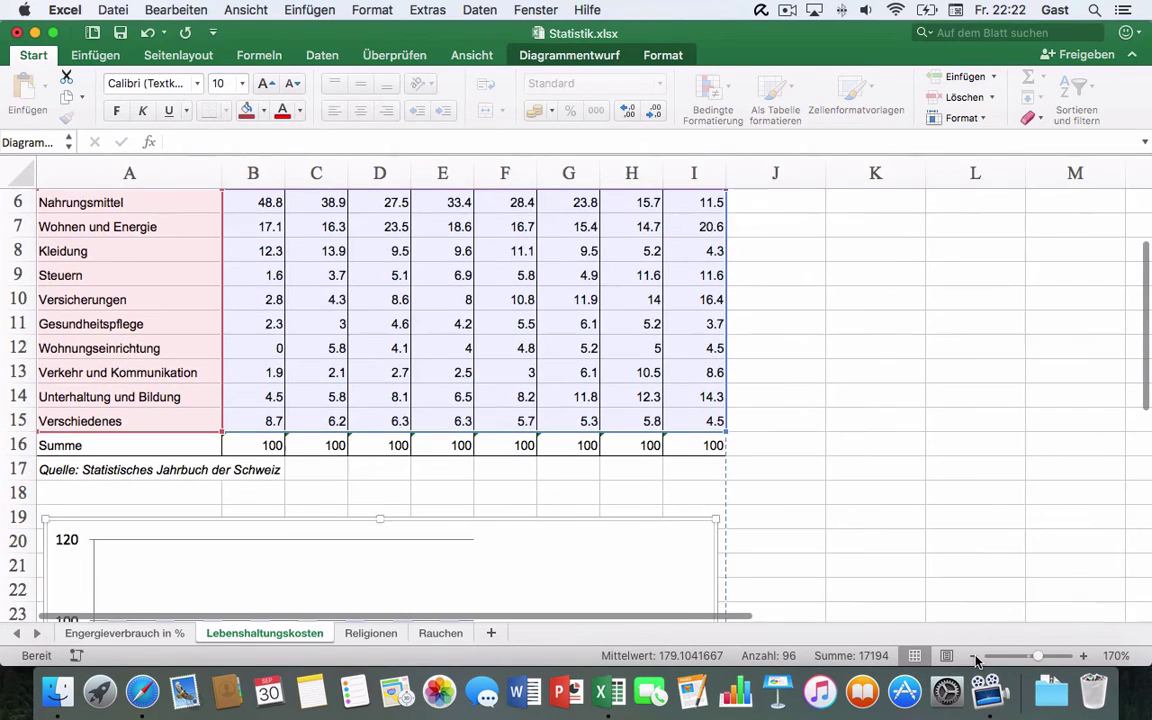
left_click(975, 657)
left_click(975, 657)
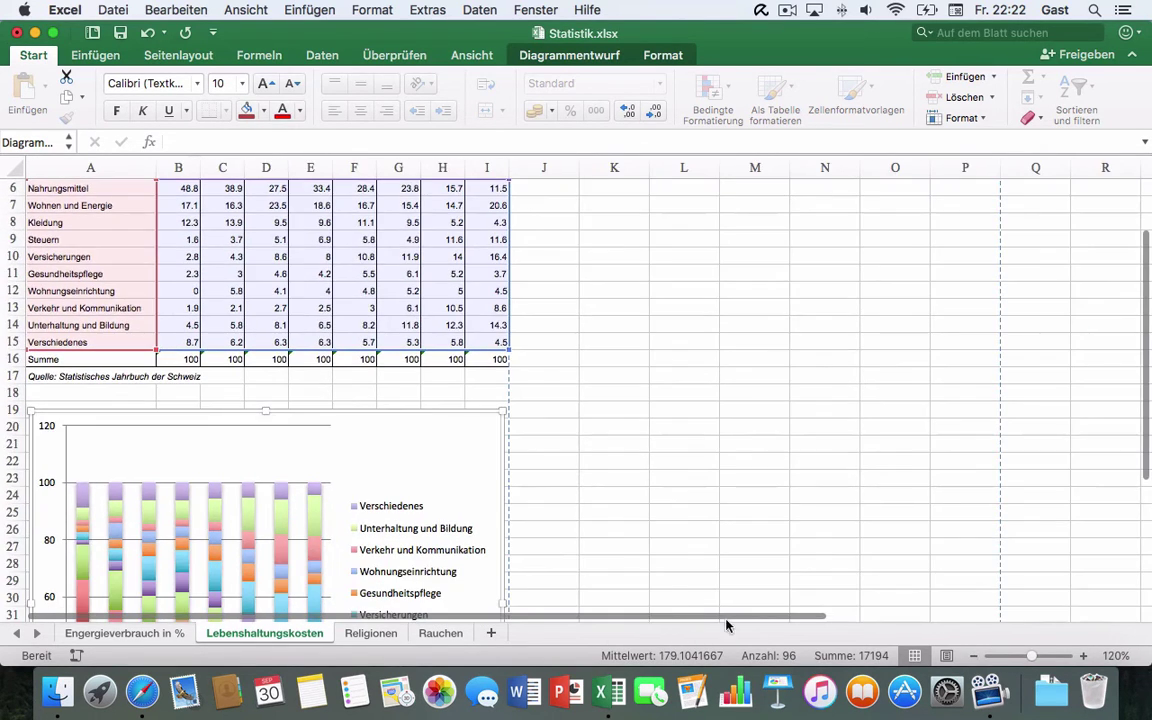
scroll(563, 450, "down", 1)
scroll(625, 496, "down", 2)
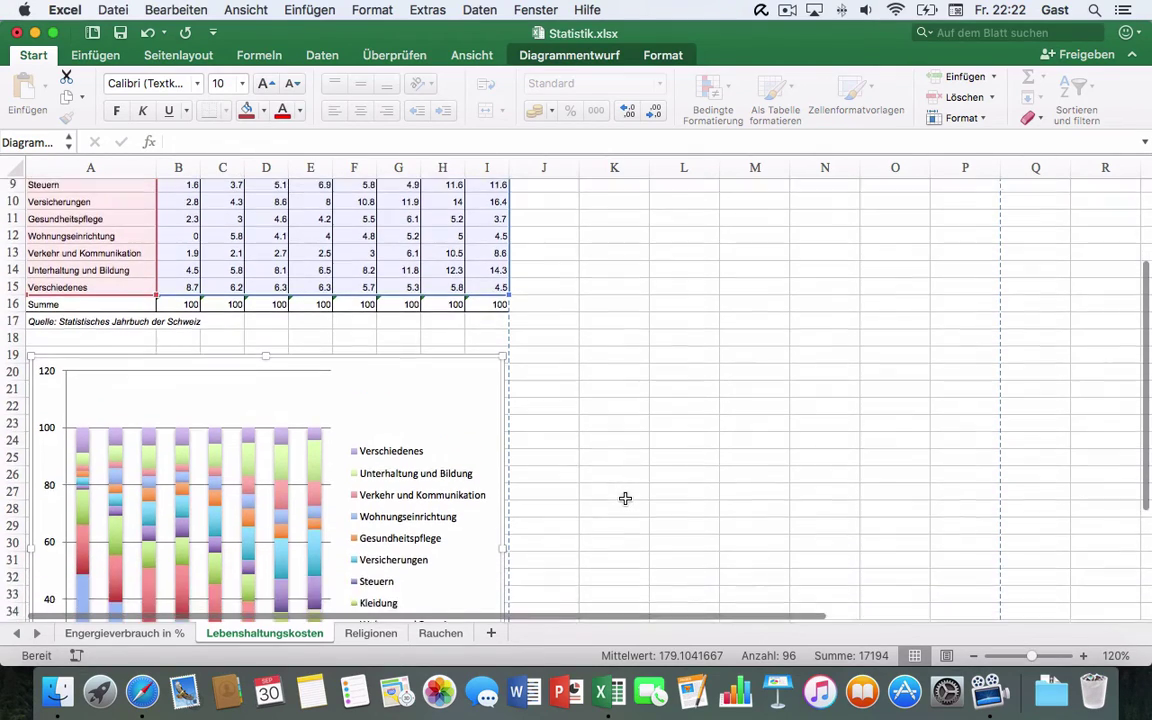
scroll(625, 498, "up", 2)
scroll(625, 498, "up", 2)
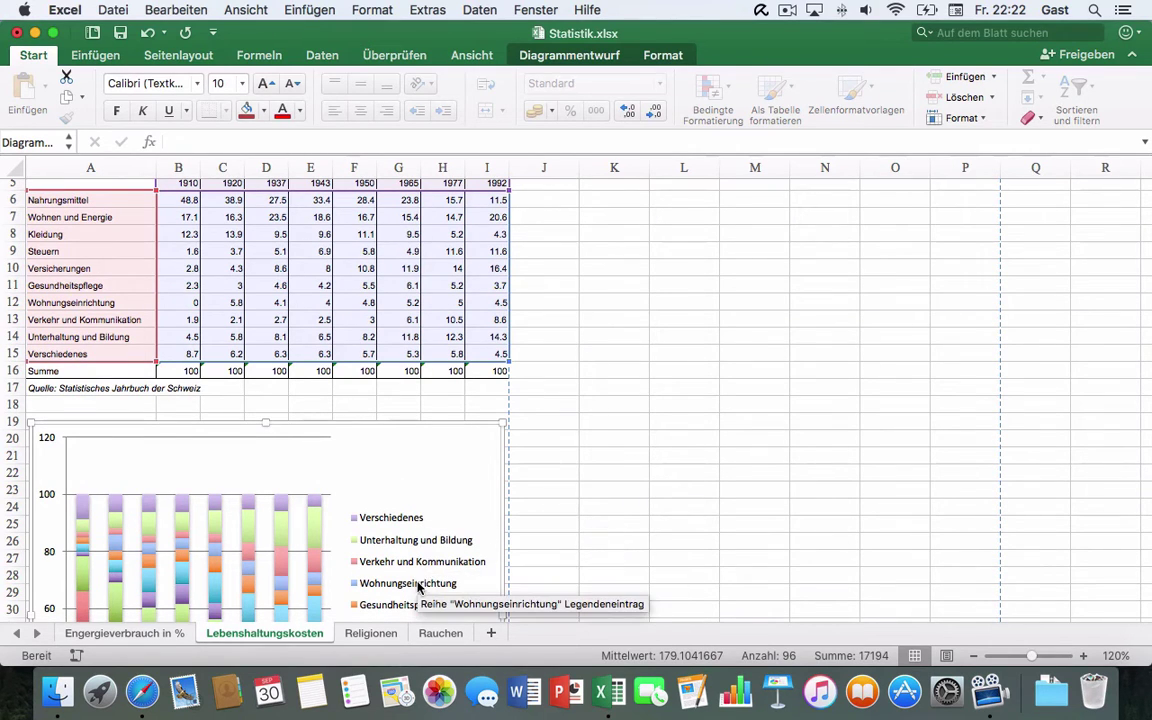
scroll(348, 348, "up", 2)
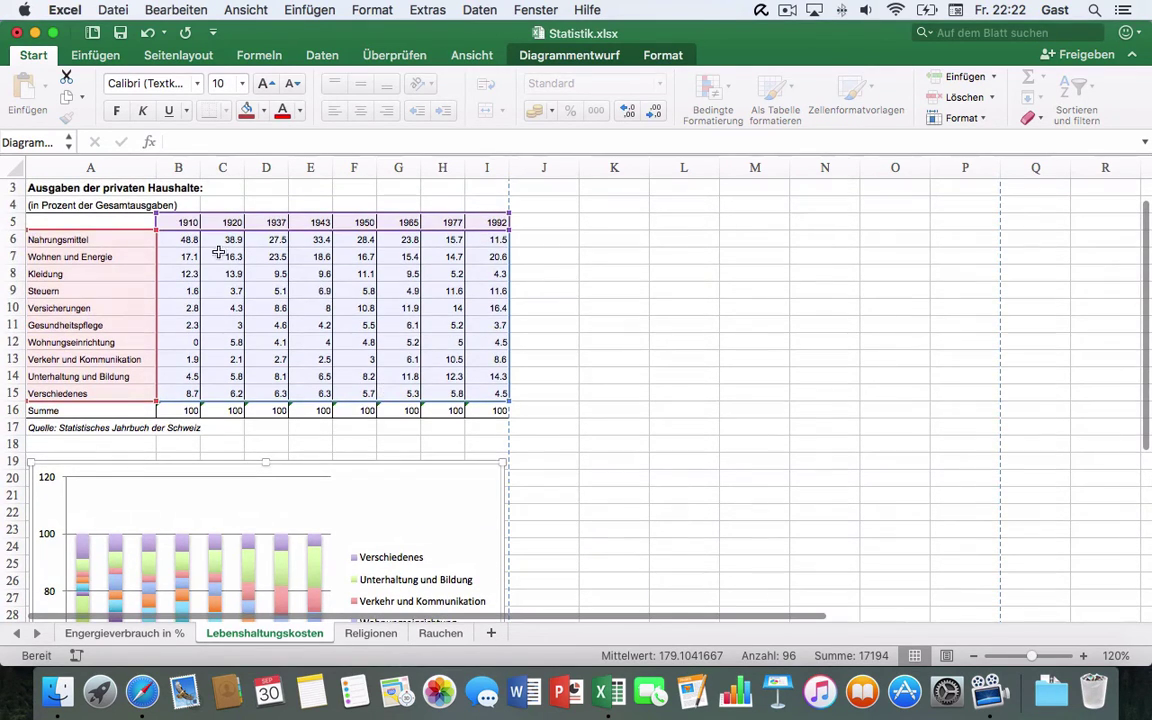
scroll(283, 470, "down", 5)
scroll(288, 476, "down", 5)
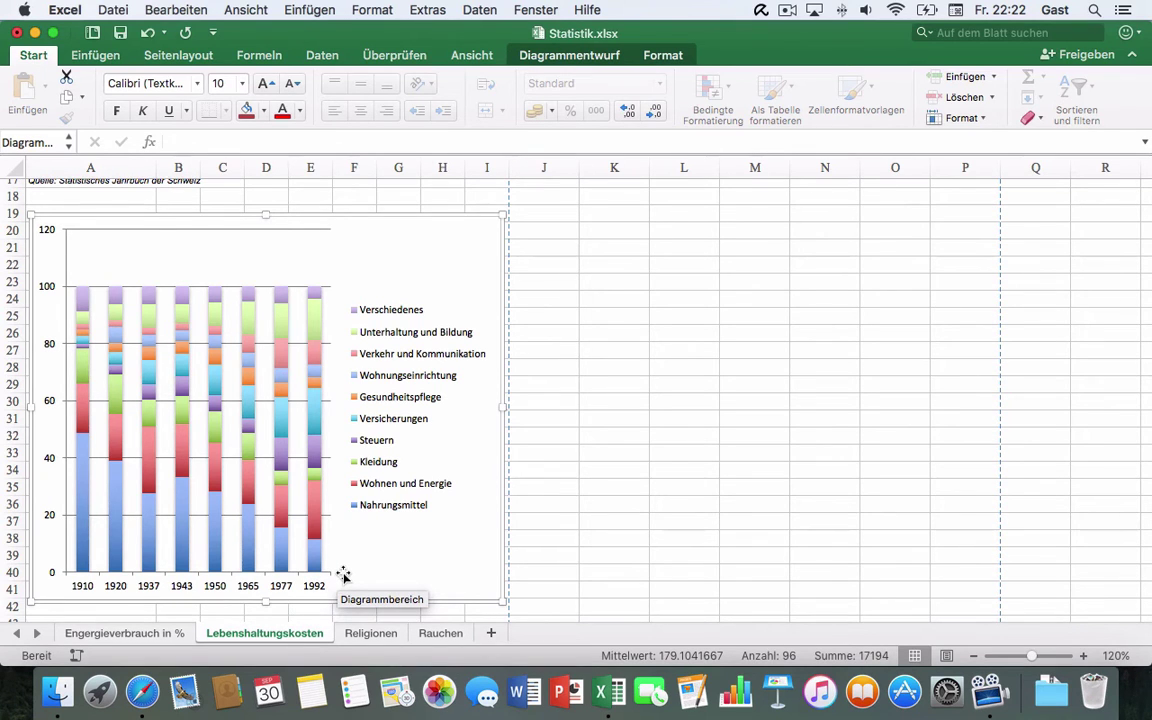
scroll(343, 575, "up", 3)
scroll(343, 575, "up", 1)
scroll(343, 575, "up", 1)
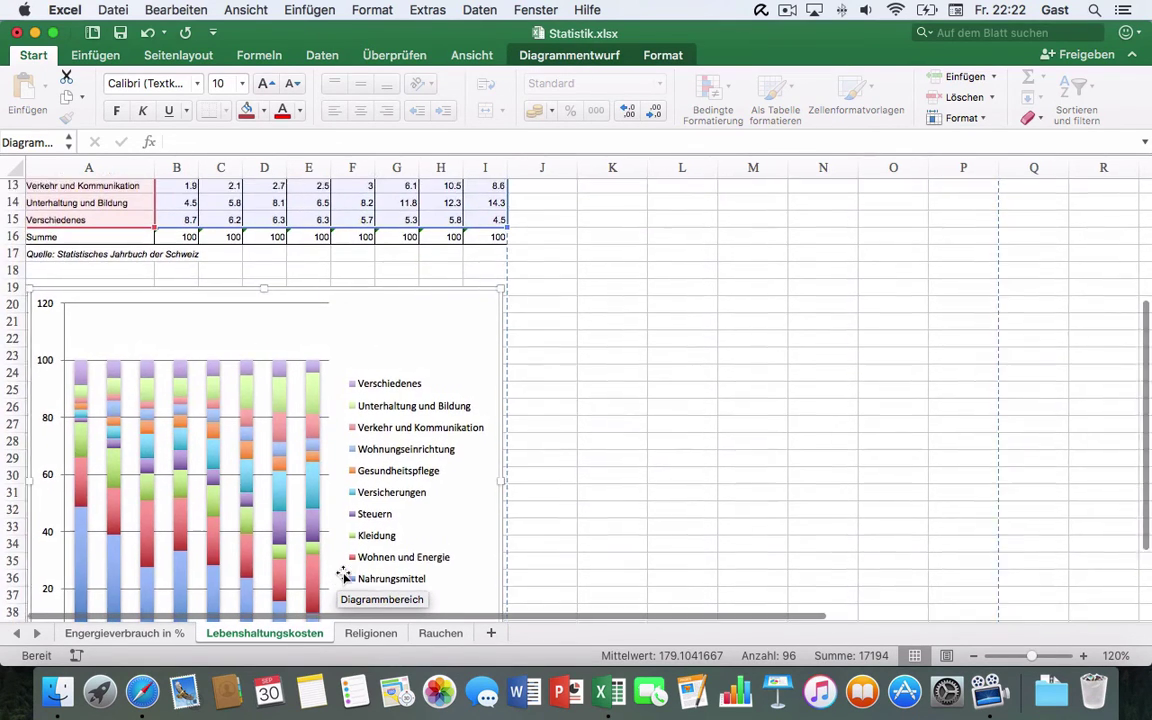
scroll(343, 575, "up", 1)
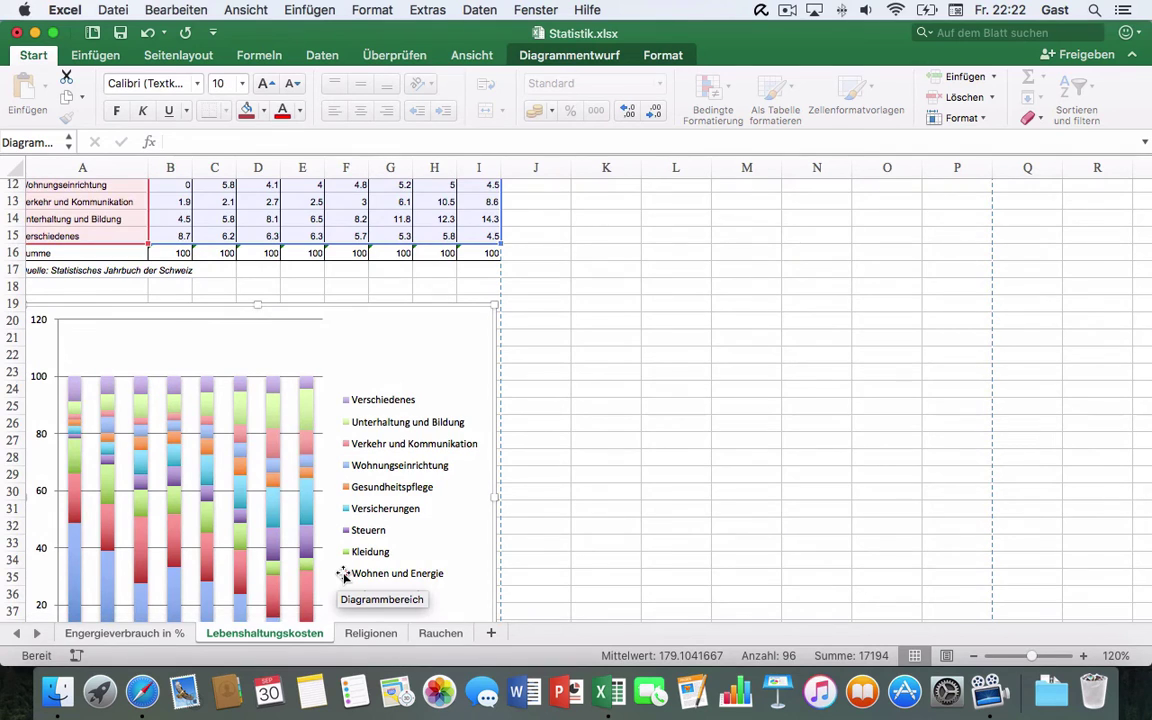
scroll(343, 575, "up", 1)
scroll(160, 462, "down", 2)
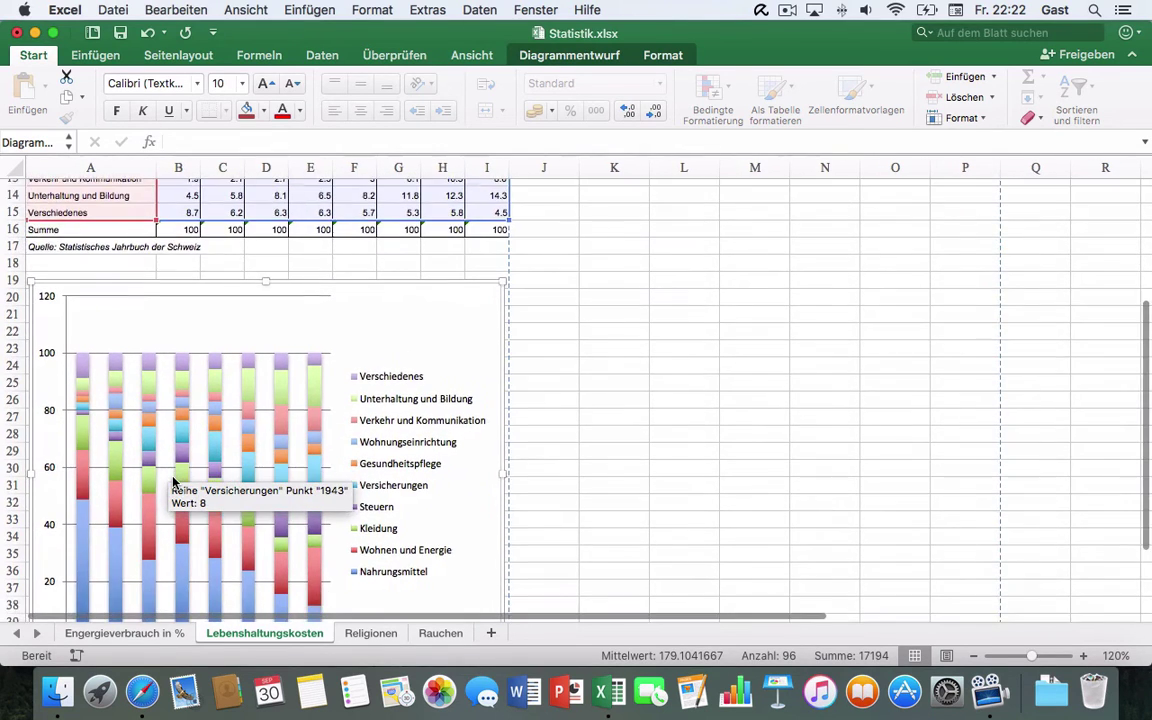
scroll(160, 462, "down", 3)
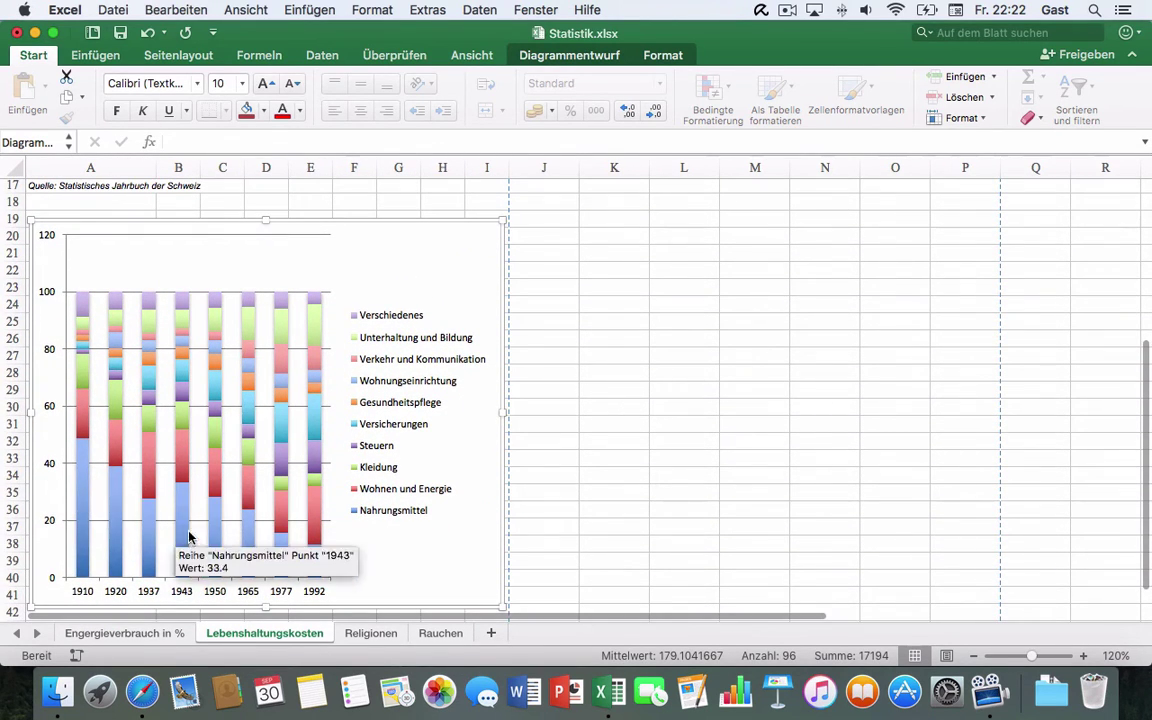
mouse_move(307, 557)
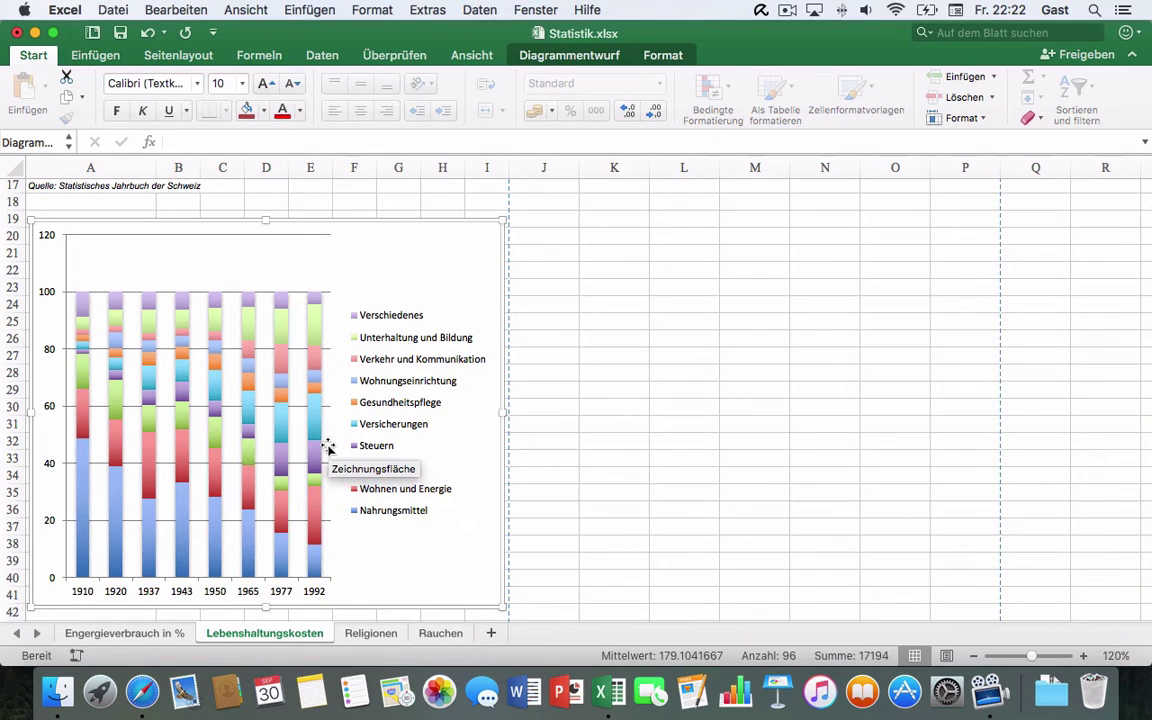
scroll(328, 447, "up", 2)
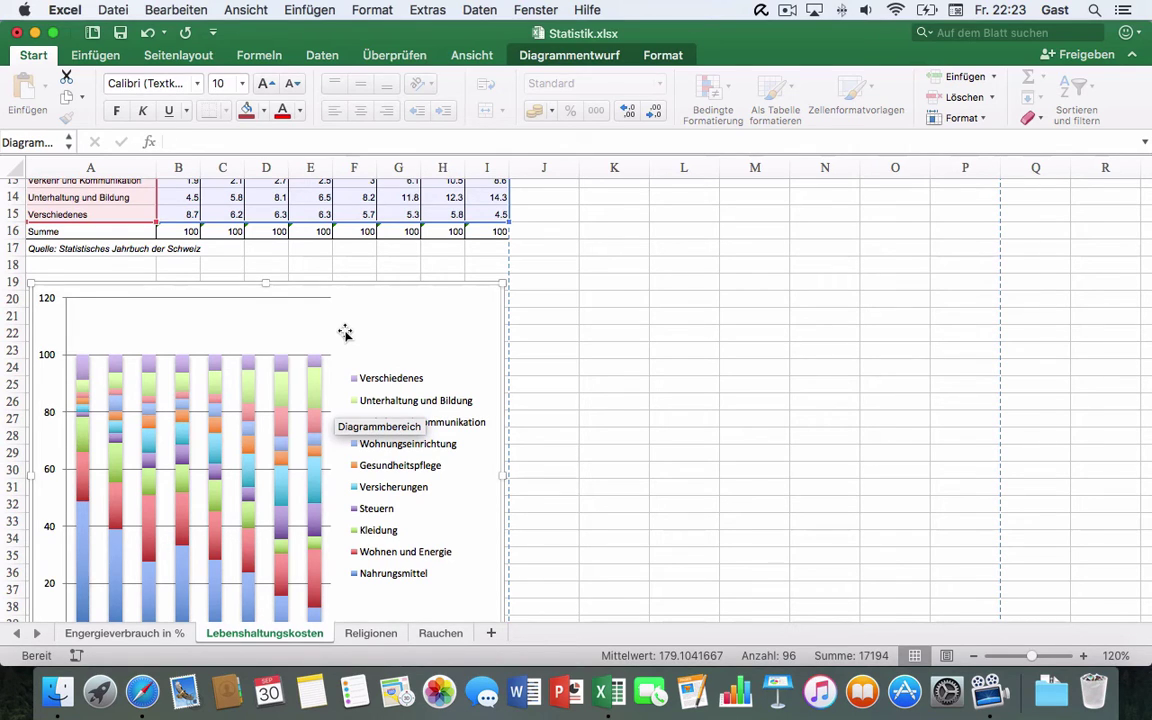
In the chart's Daten auswählen dialog, switch rows and columns so the years become series
right_click(344, 331)
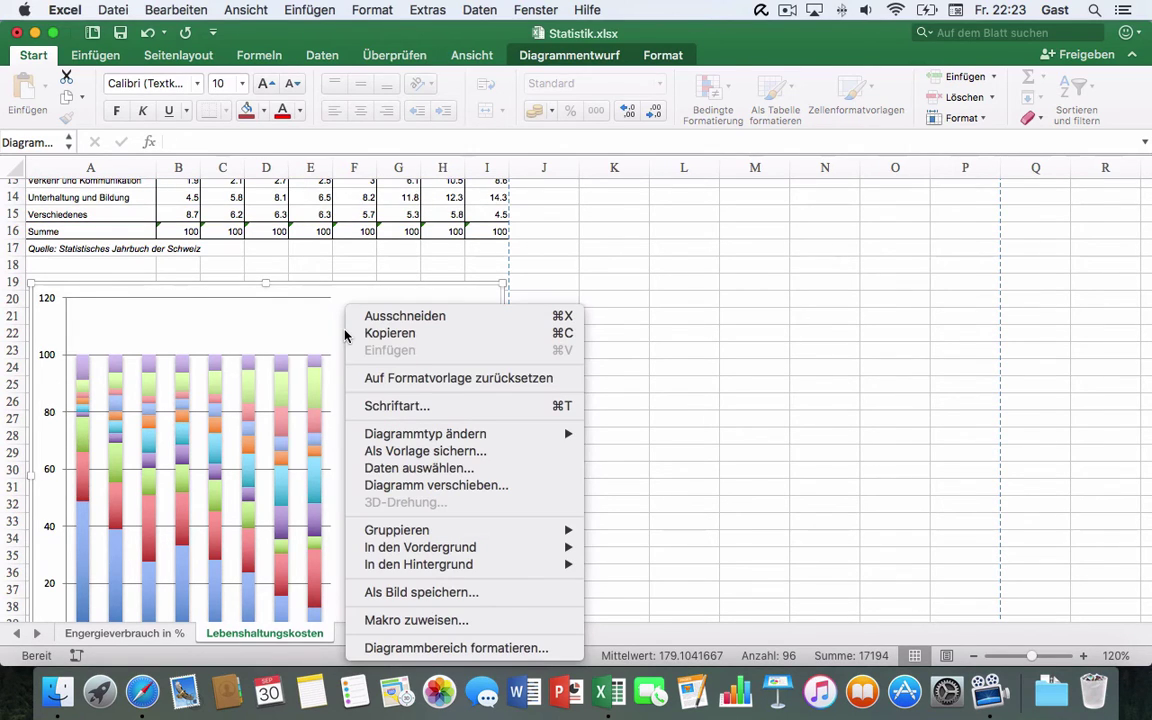
left_click(394, 469)
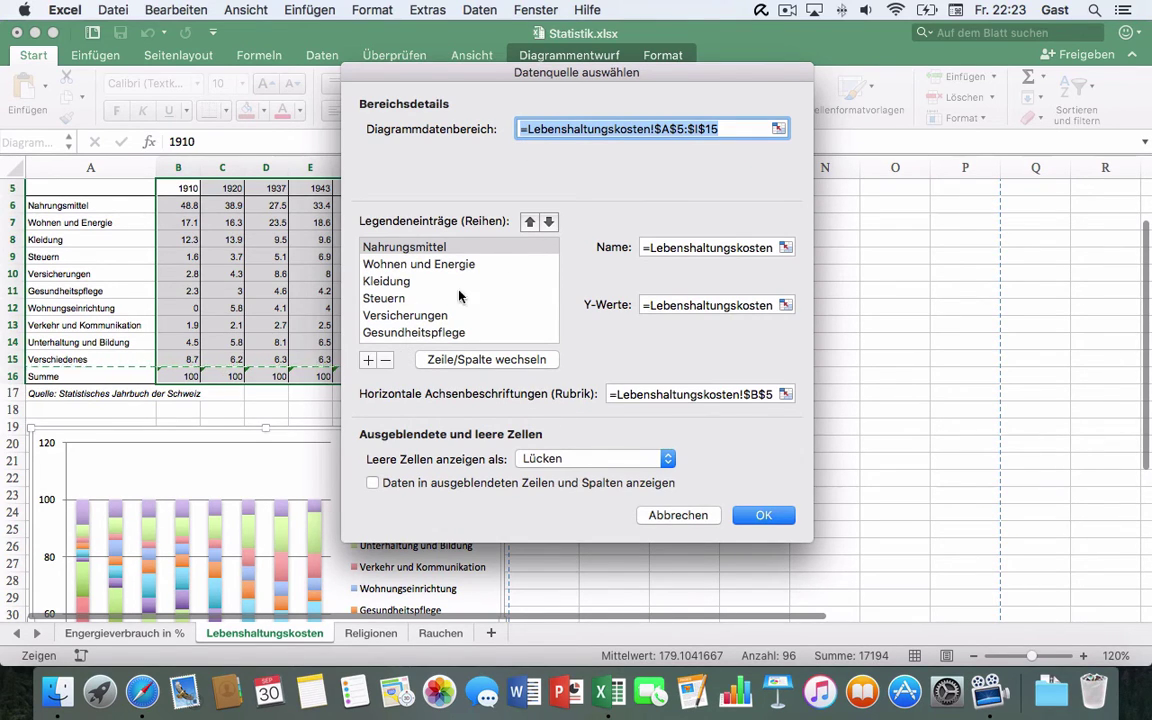
left_click(548, 224)
left_click(530, 221)
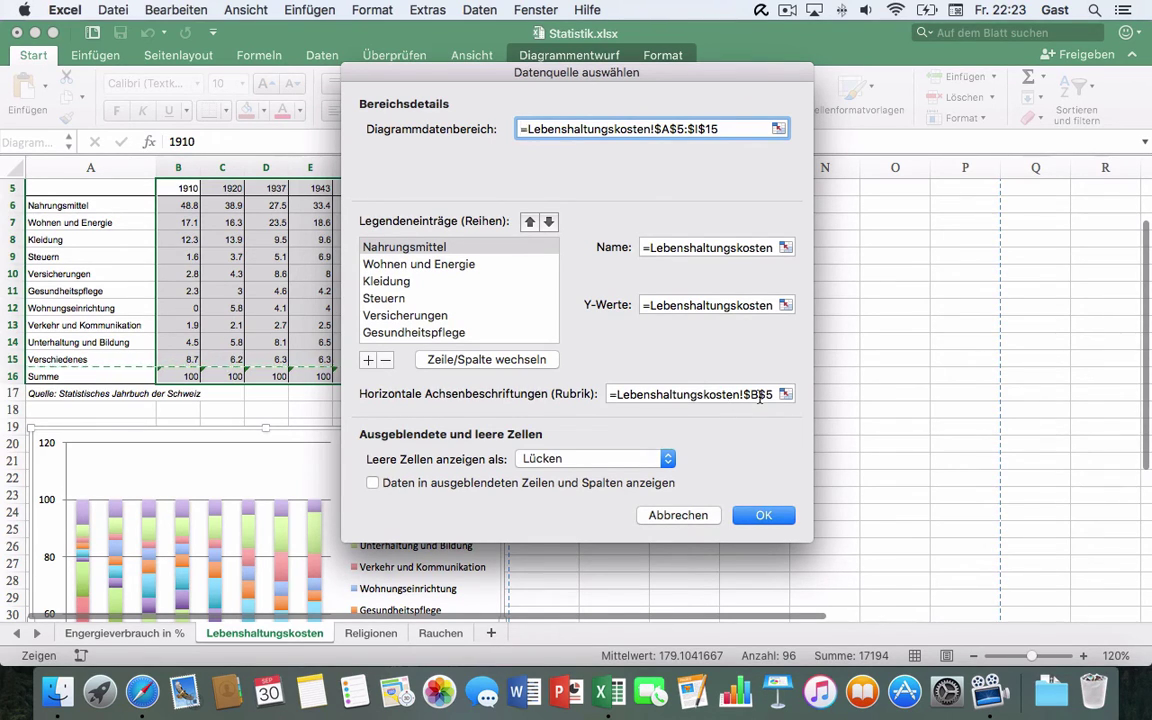
left_click(455, 362)
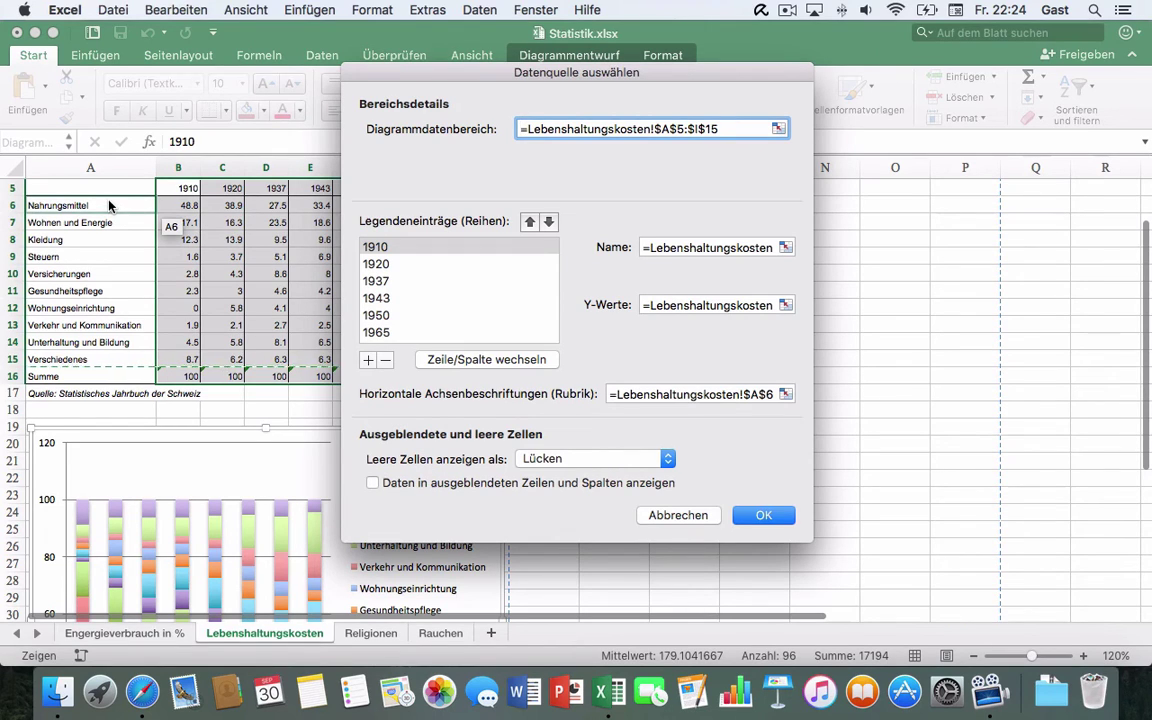
Remove the 1937, 1943 and 1965 series, leaving 1910, 1920, 1950, 1977 and 1992
left_click(387, 282)
left_click(385, 359)
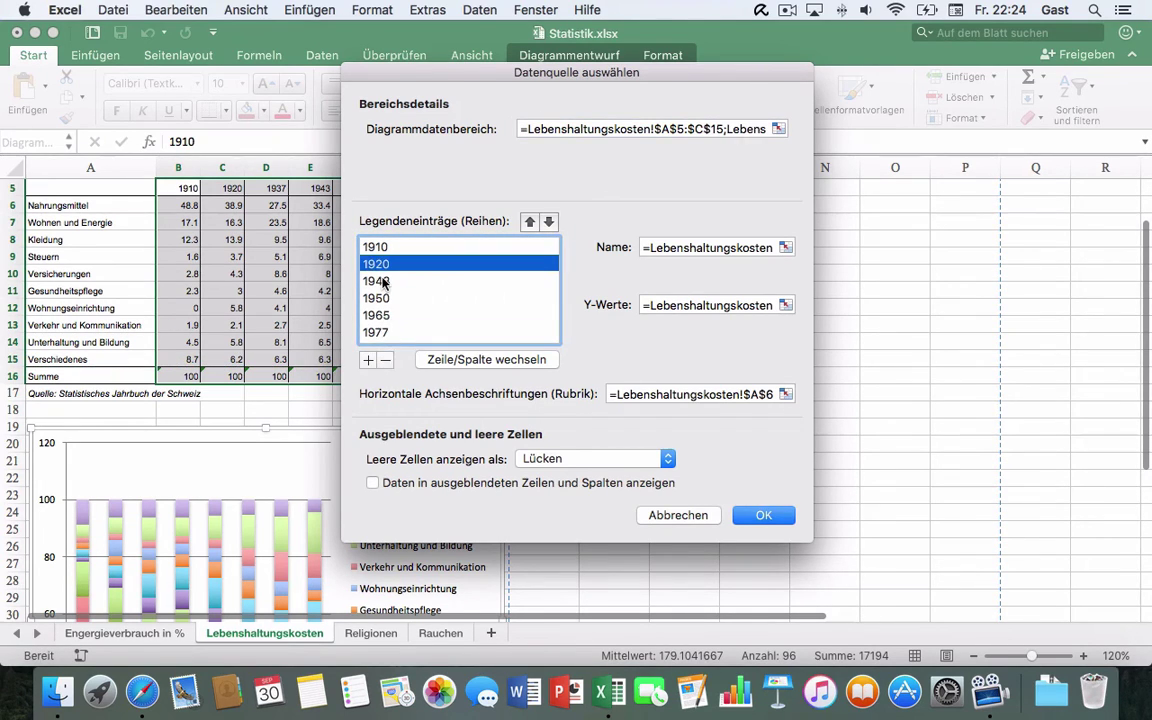
left_click(383, 282)
left_click(385, 359)
left_click(383, 299)
left_click(385, 359)
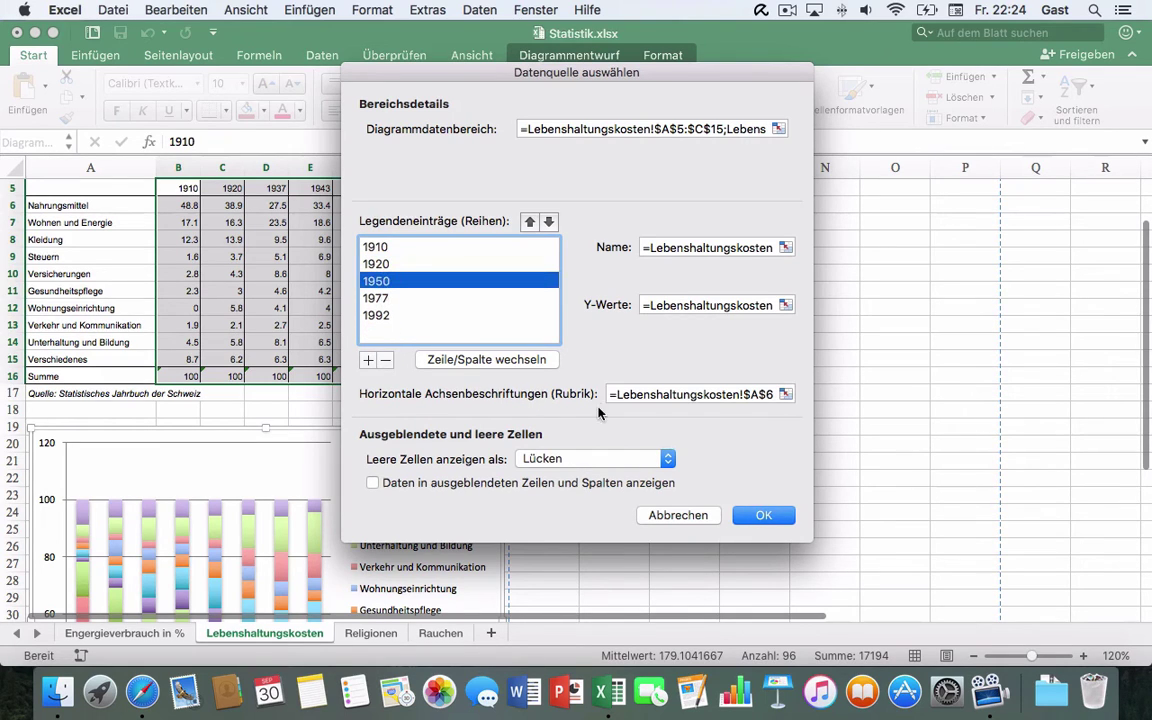
Confirm the reduced chart data selection and check the resulting chart
left_click(763, 515)
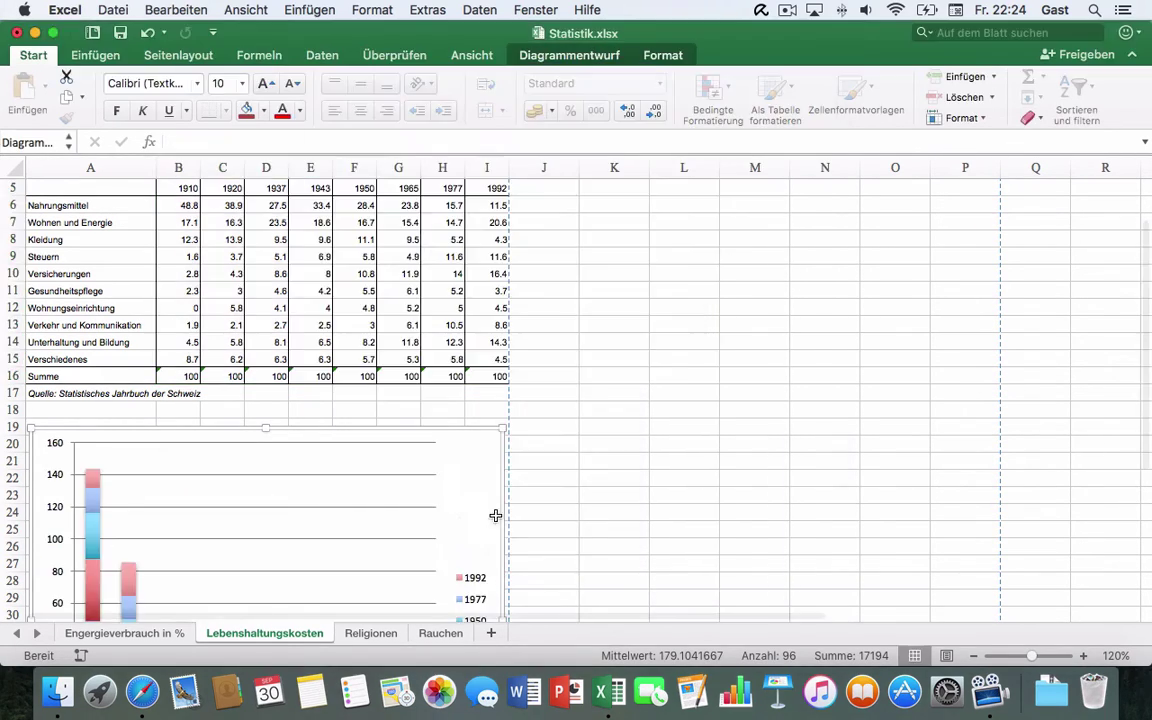
scroll(460, 518, "down", 5)
scroll(463, 524, "up", 1)
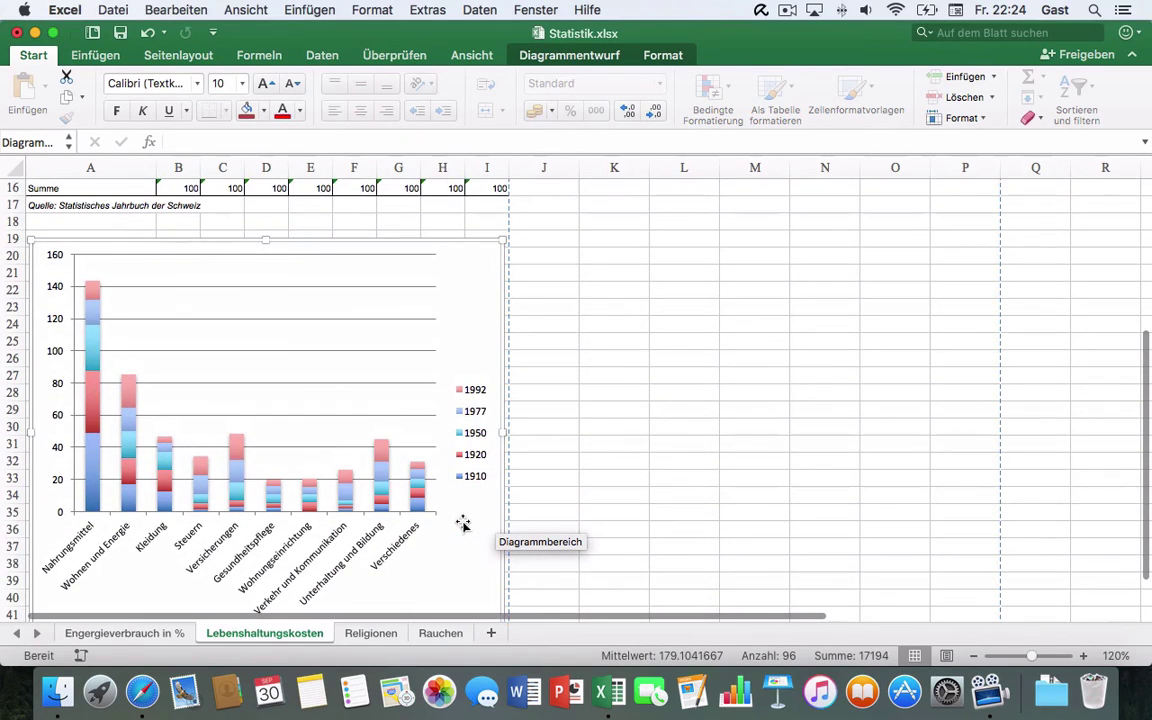
scroll(463, 524, "up", 1)
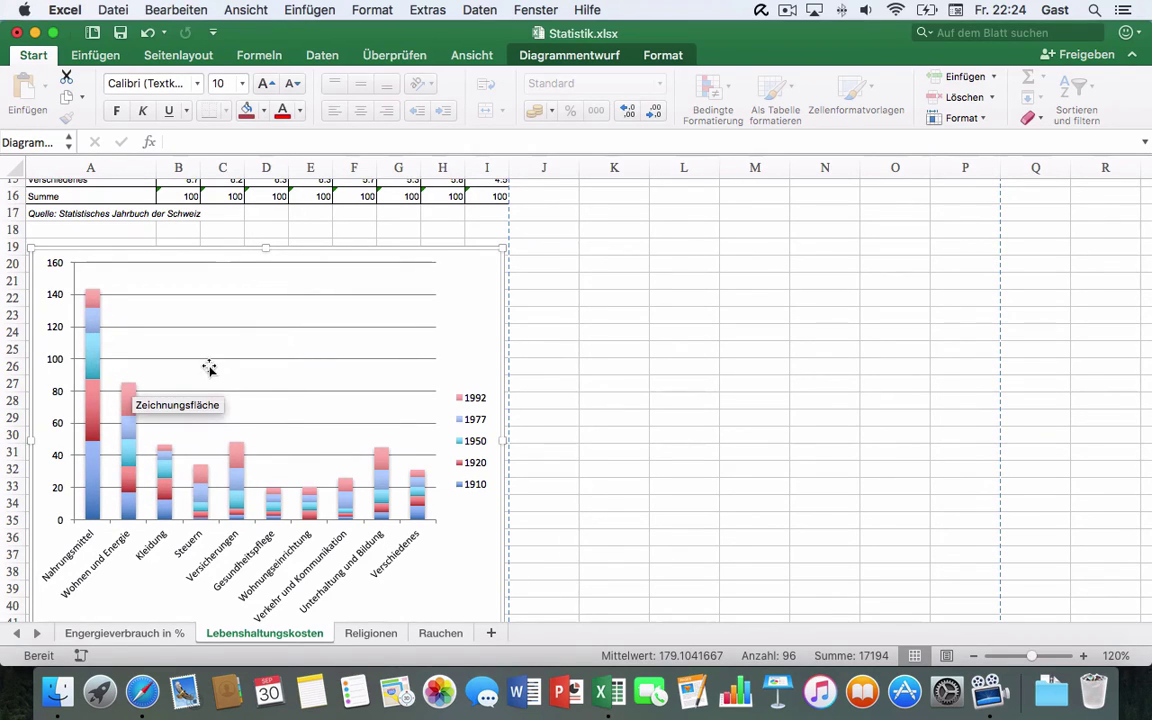
Switch rows and columns in the chart's source data so the expense categories become the series
right_click(222, 283)
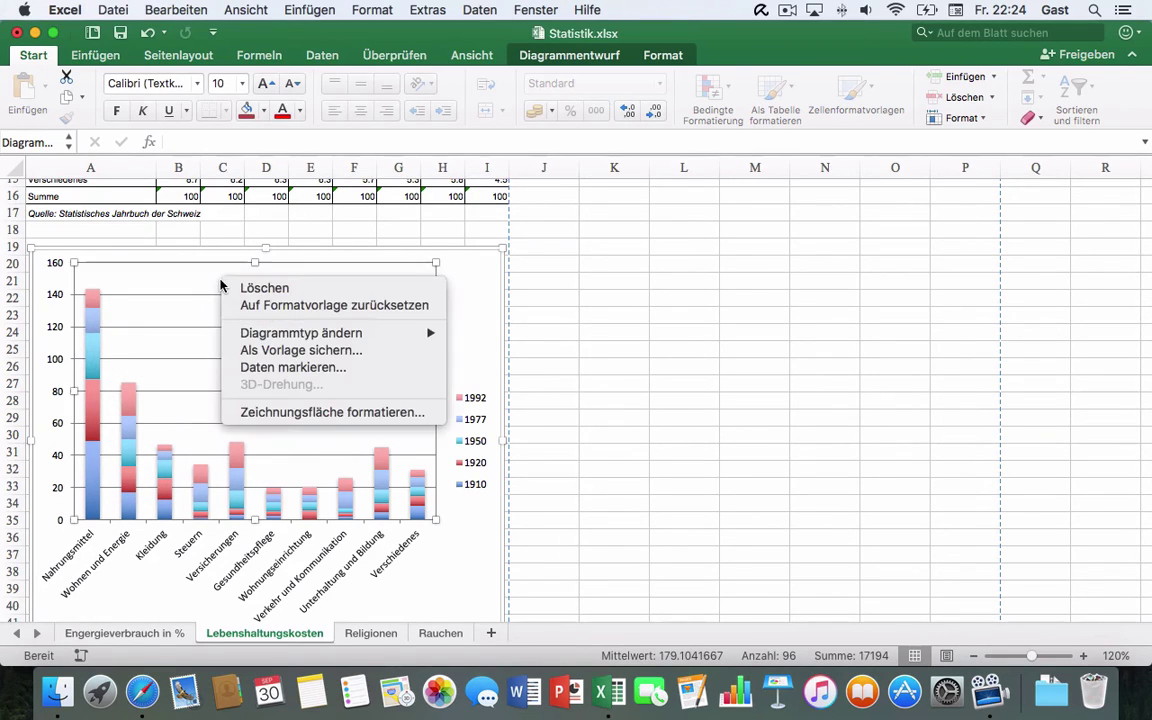
left_click(265, 369)
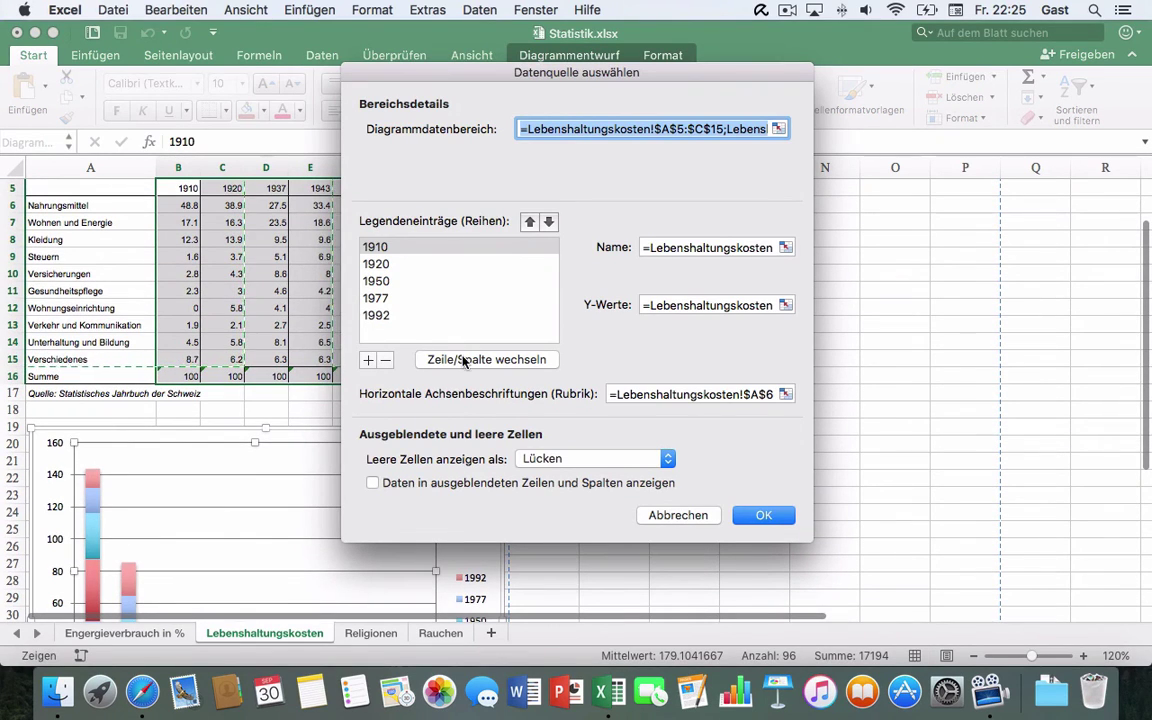
left_click(470, 361)
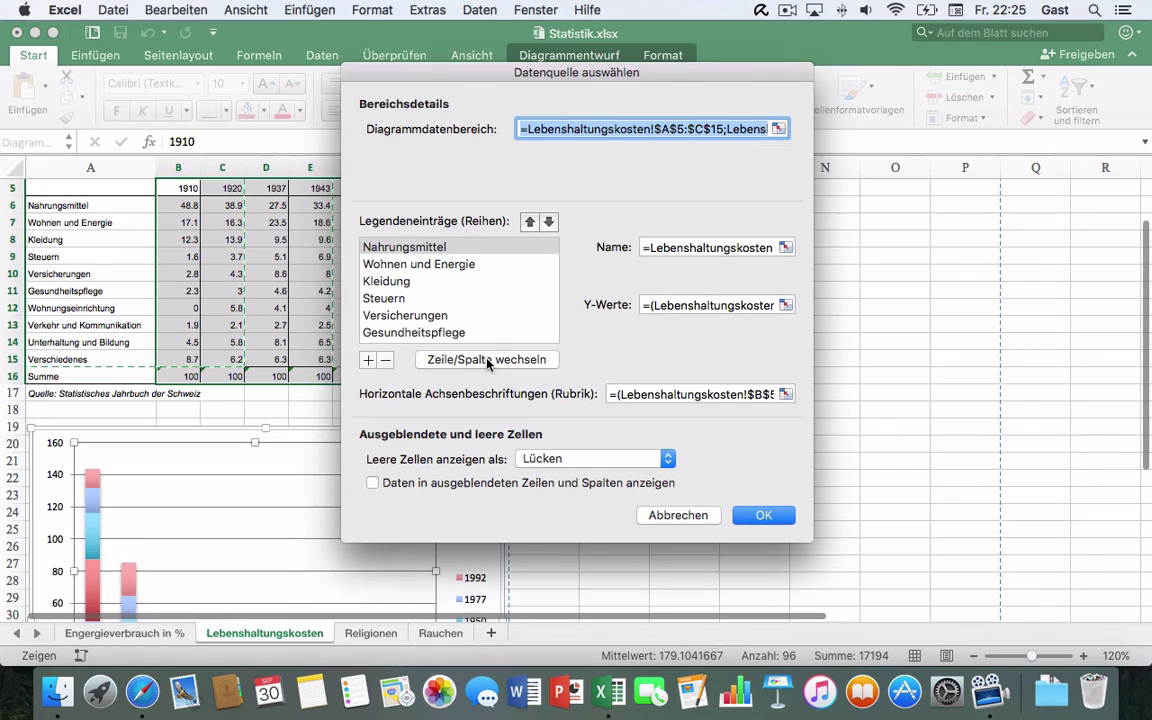
left_click(745, 515)
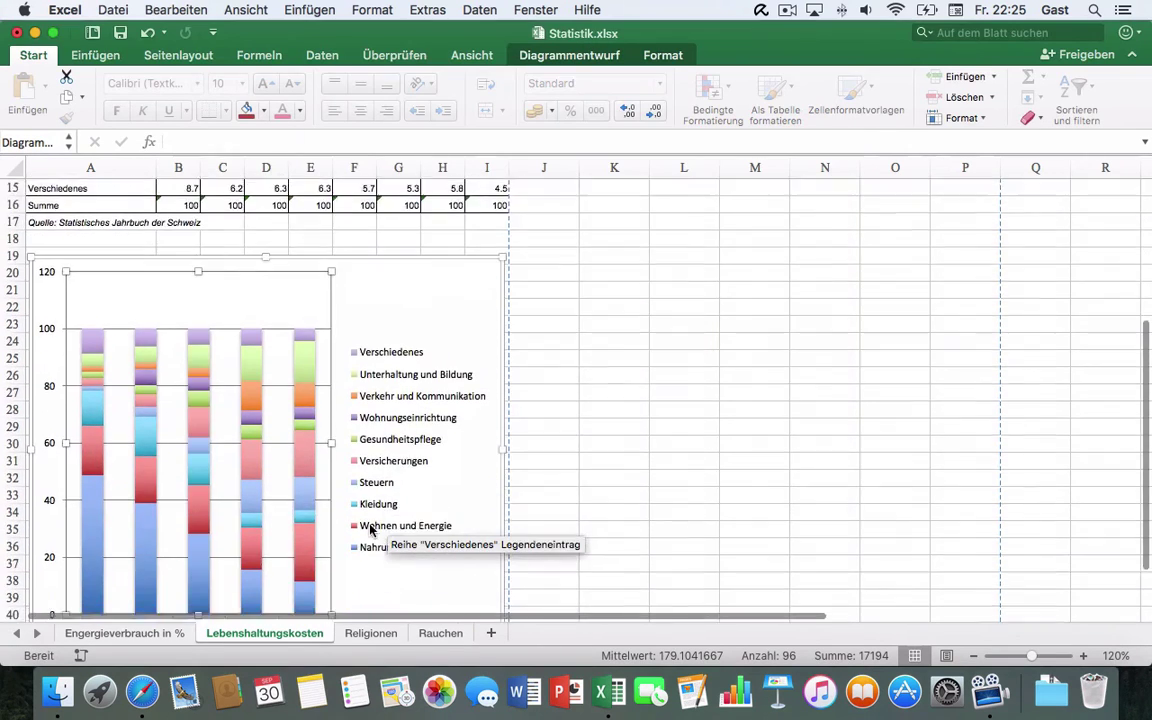
scroll(370, 530, "down", 2)
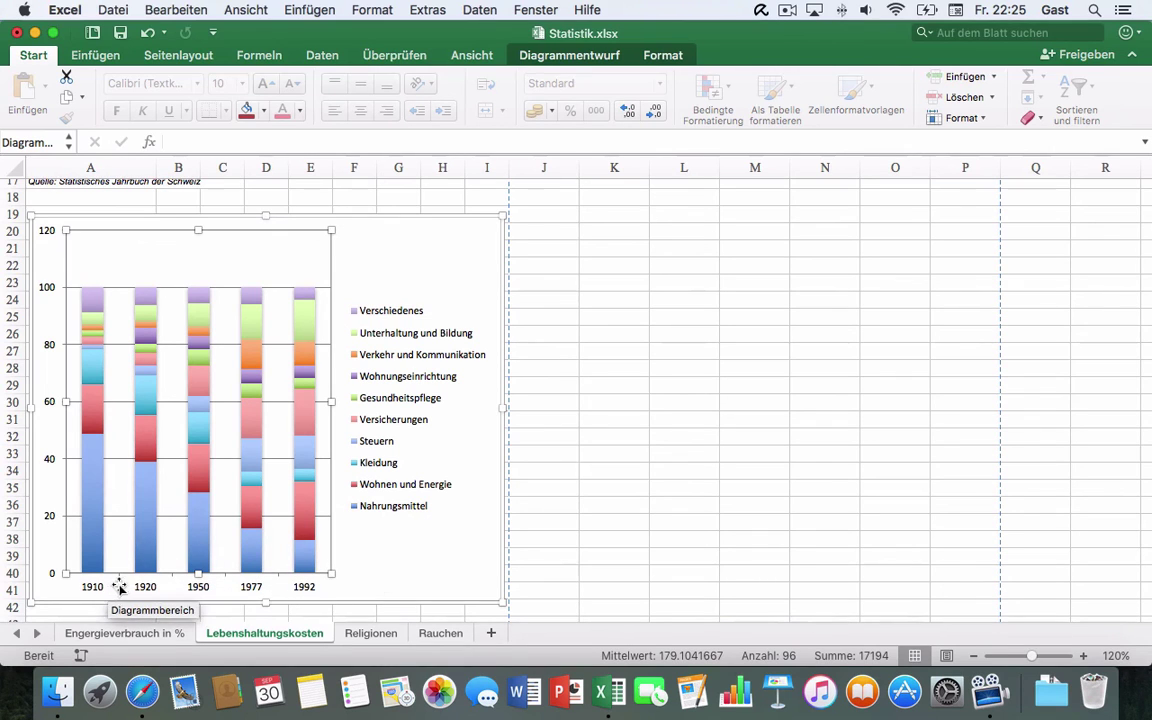
scroll(198, 584, "up", 5)
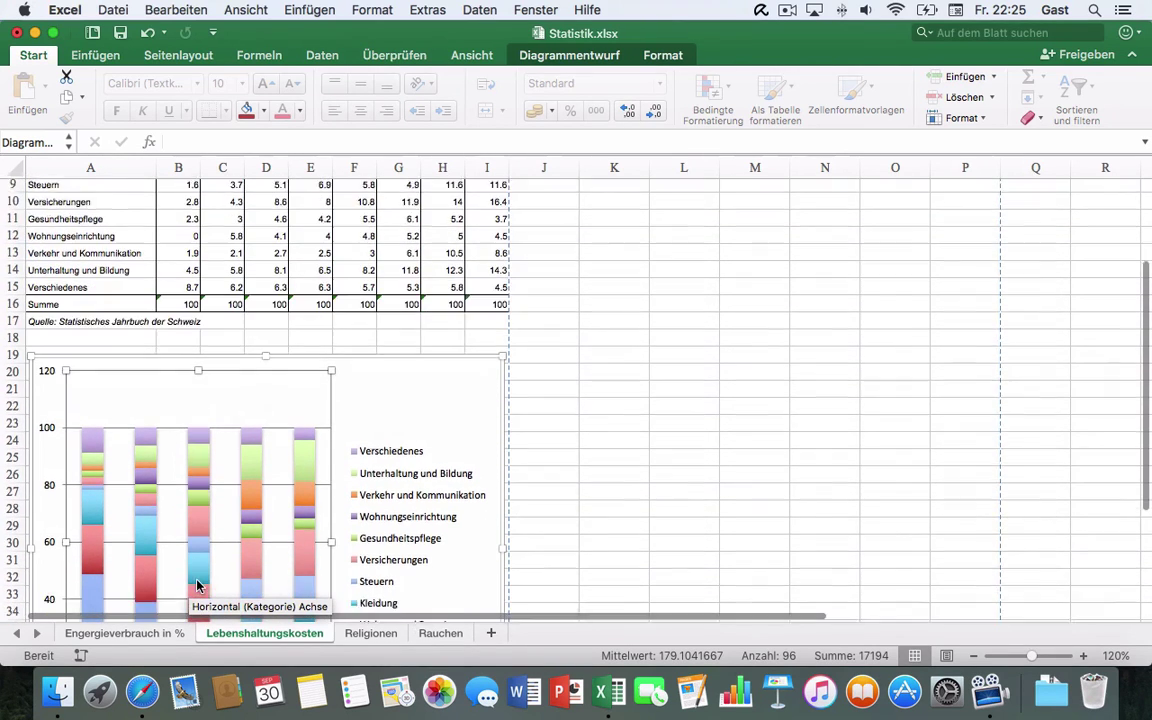
scroll(198, 584, "down", 2)
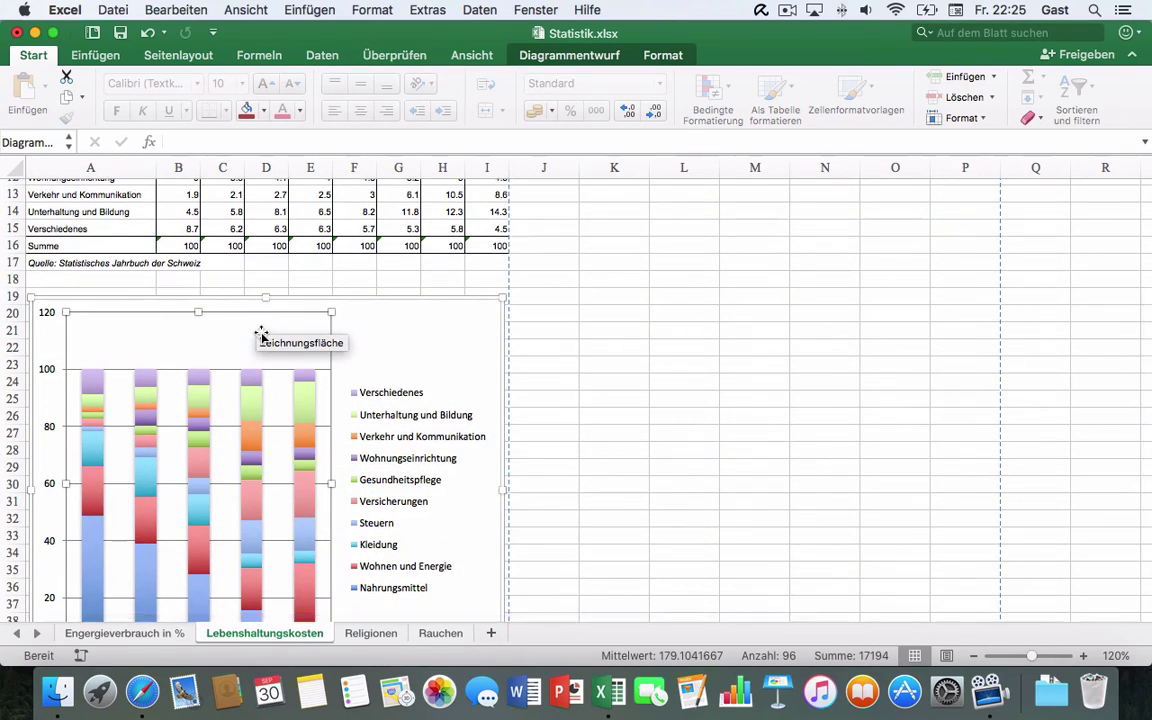
scroll(250, 332, "down", 5)
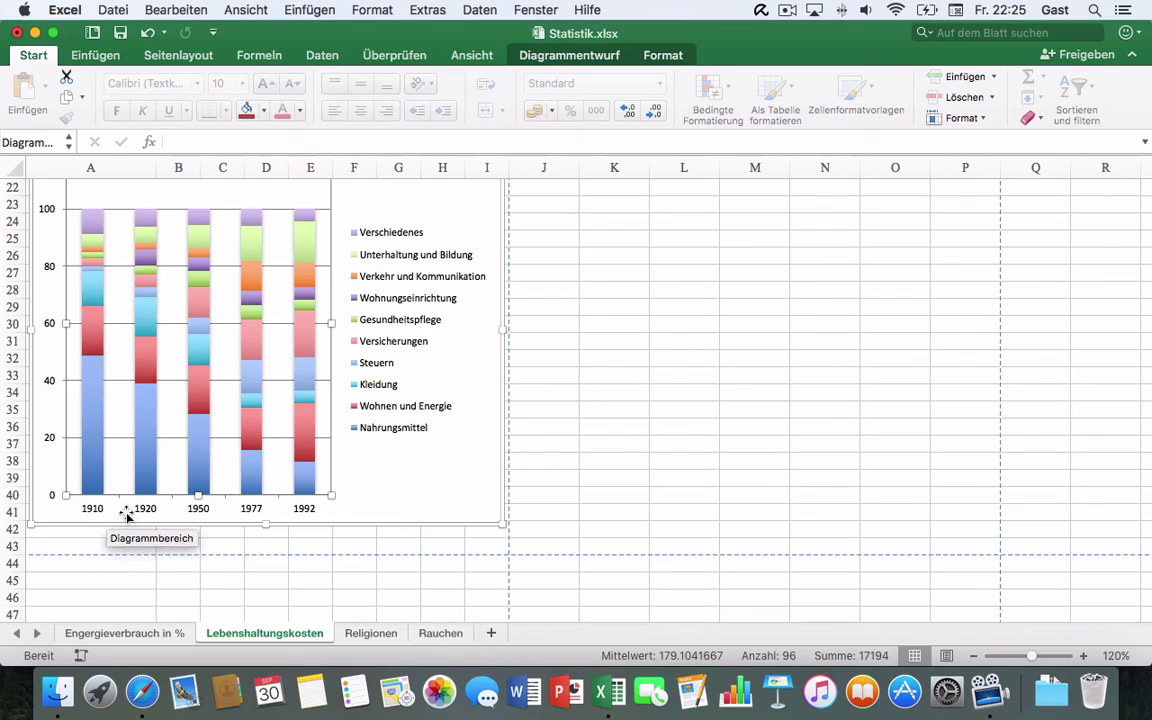
scroll(295, 507, "up", 2)
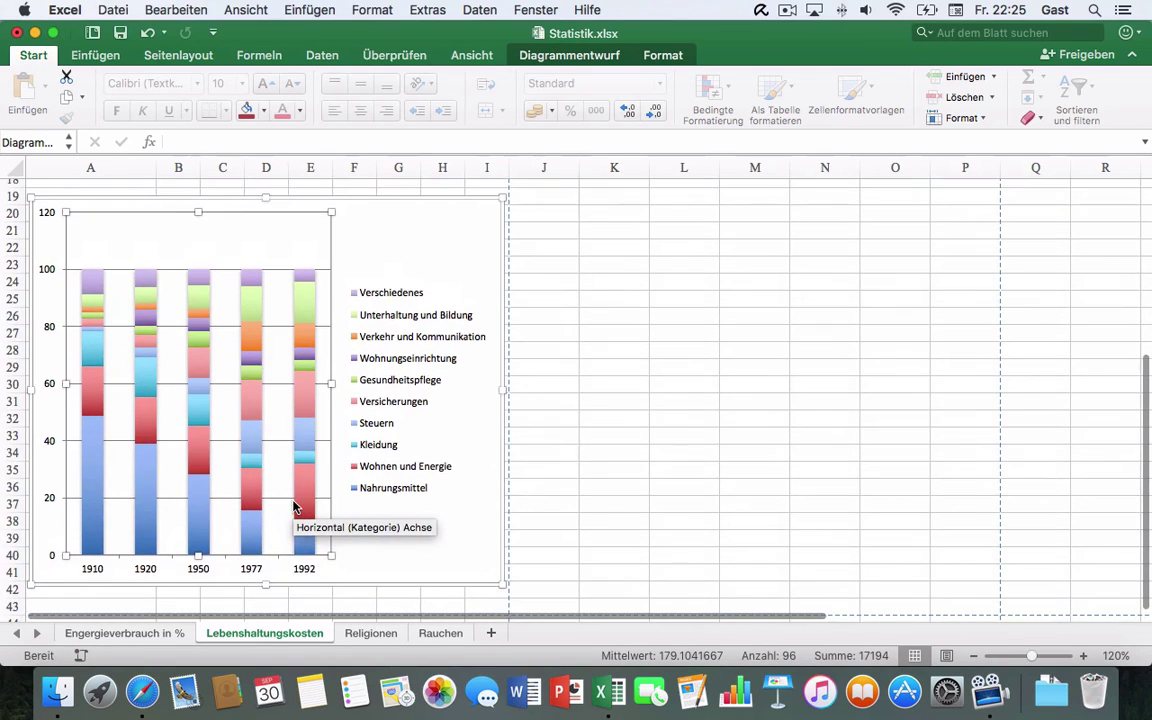
scroll(295, 507, "up", 3)
scroll(295, 507, "up", 7)
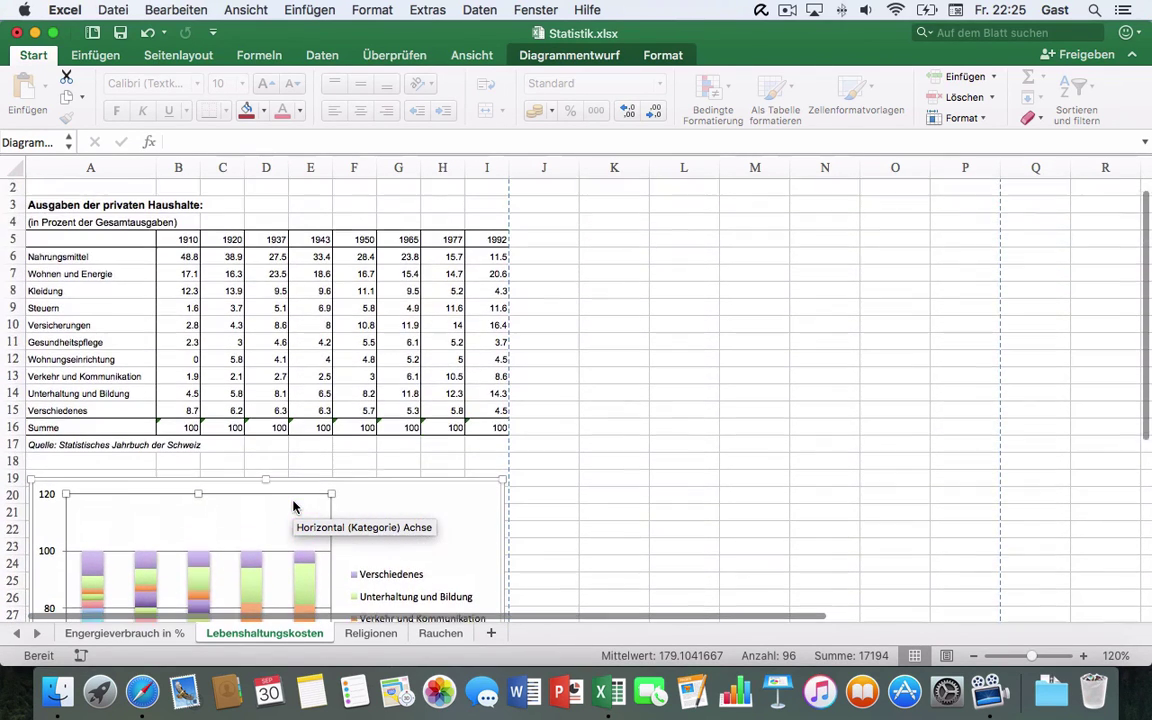